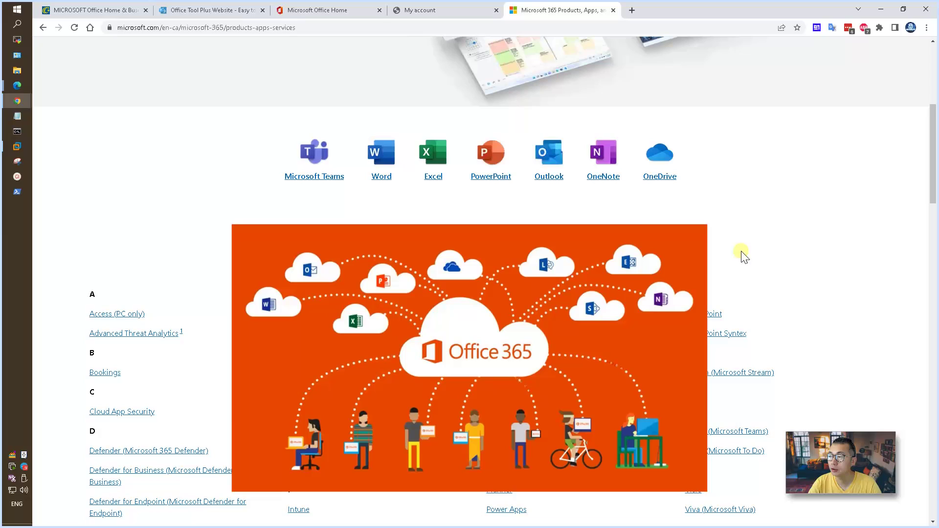
Step: Bring the 51sec blog window forward and scroll down through the post
scroll(736, 254, down, 3)
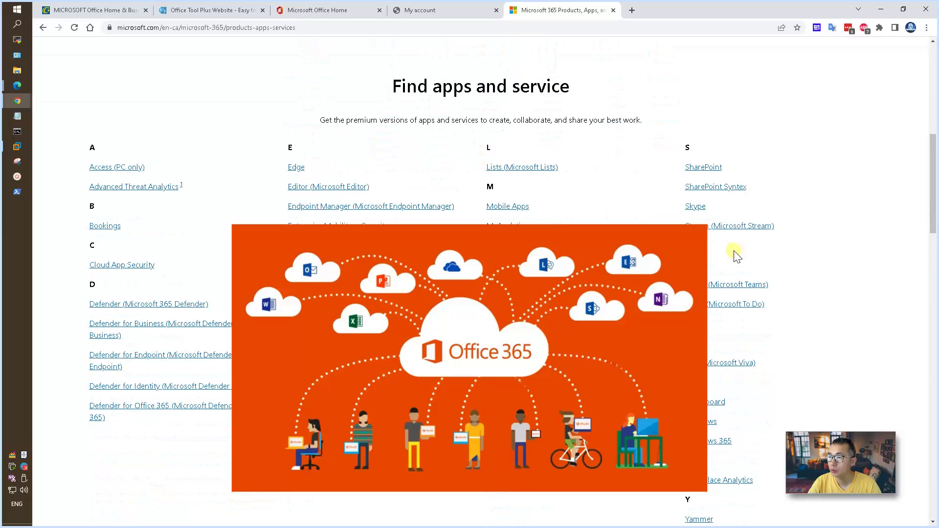
scroll(736, 255, up, 2)
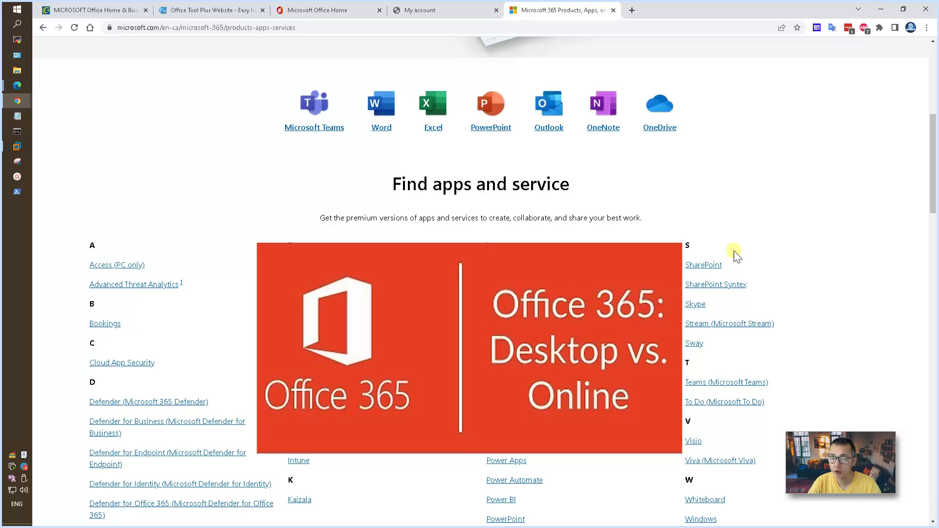
mouse_move(24, 90)
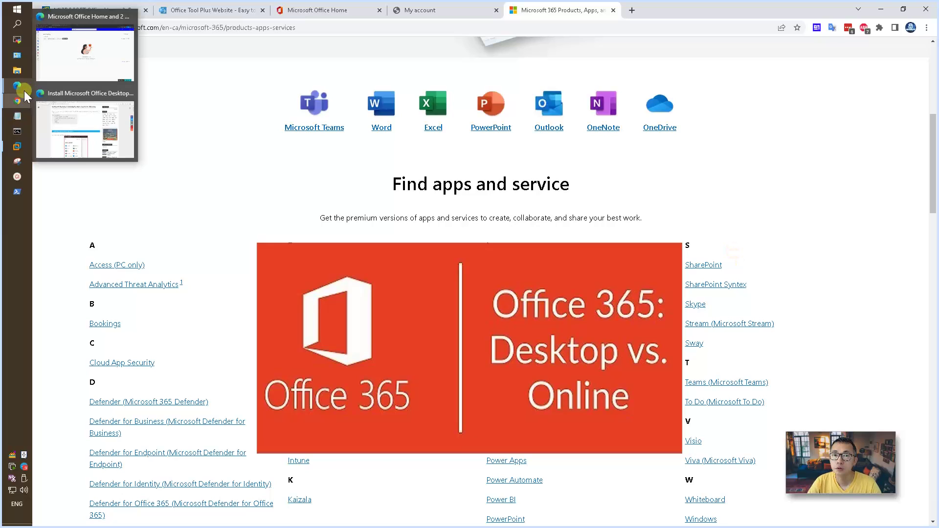
click(80, 104)
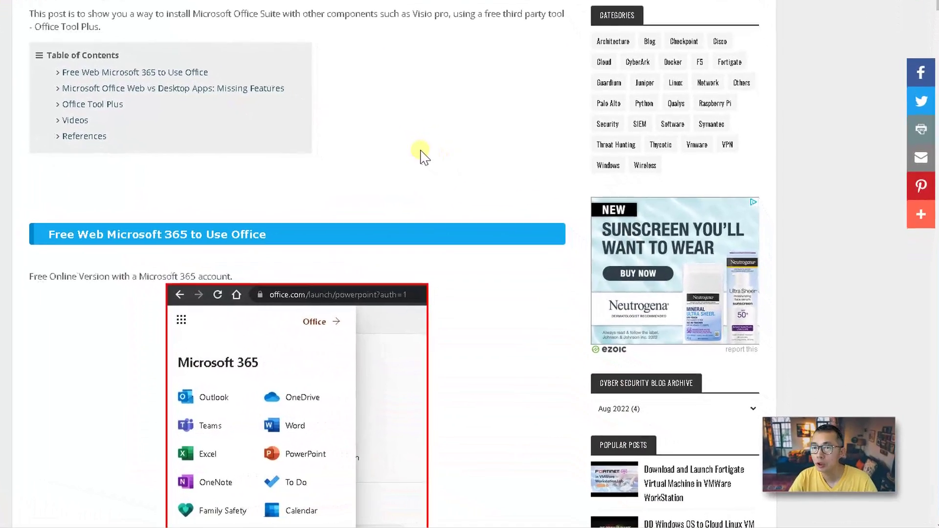
scroll(424, 157, down, 12)
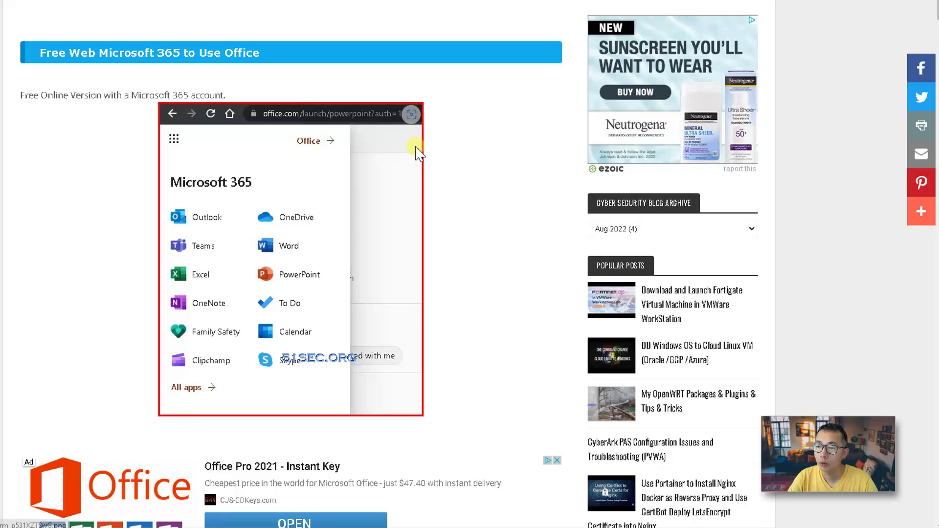
scroll(417, 155, down, 2)
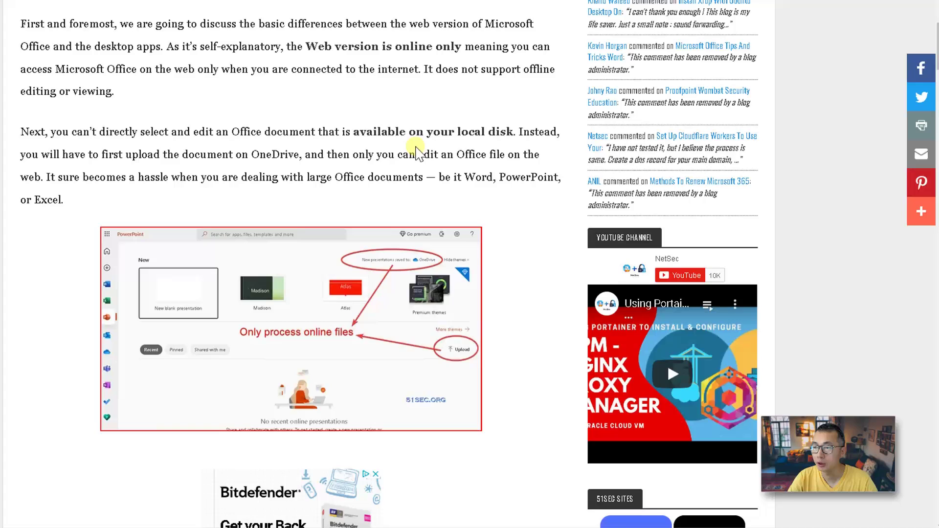
scroll(417, 148, down, 2)
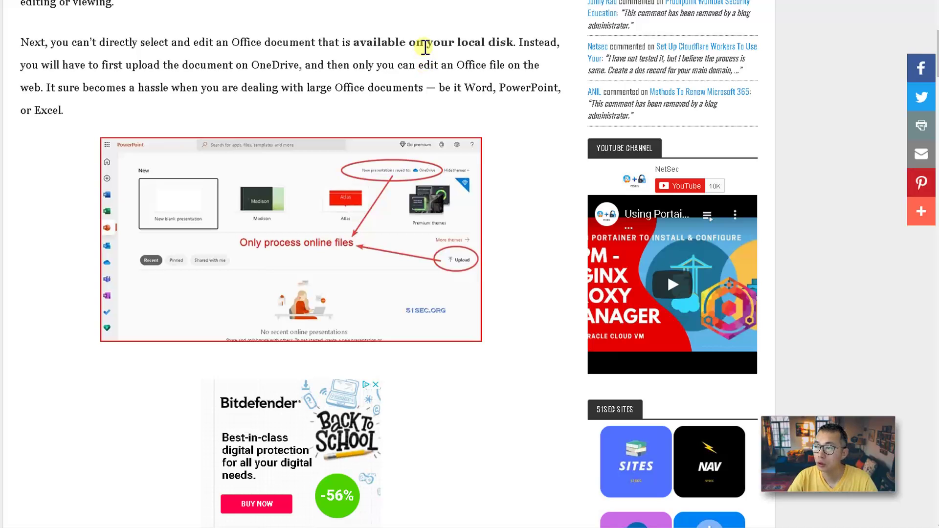
scroll(504, 122, down, 3)
scroll(501, 122, down, 10)
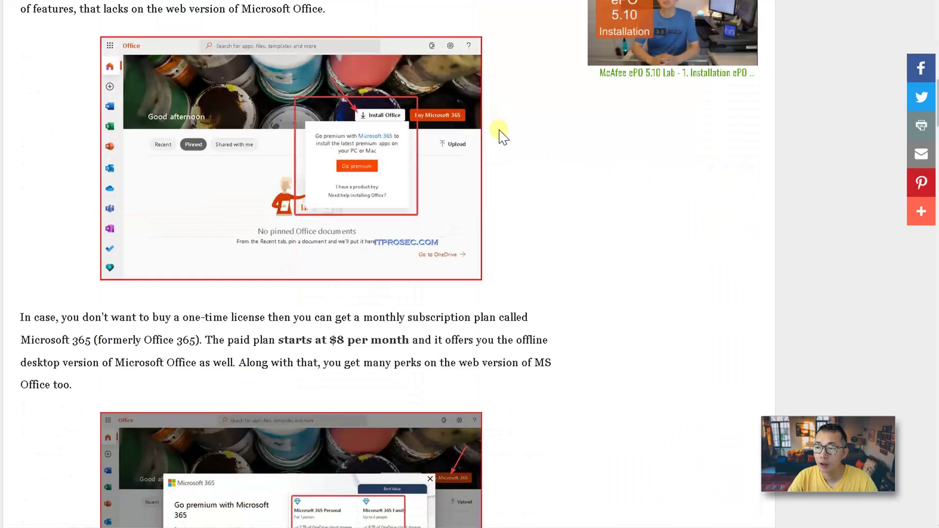
scroll(501, 131, down, 4)
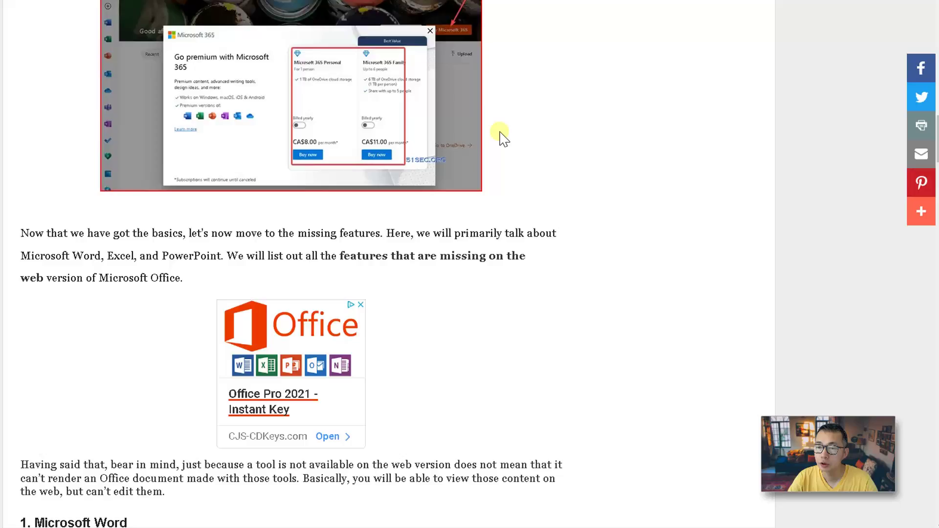
scroll(503, 140, down, 8)
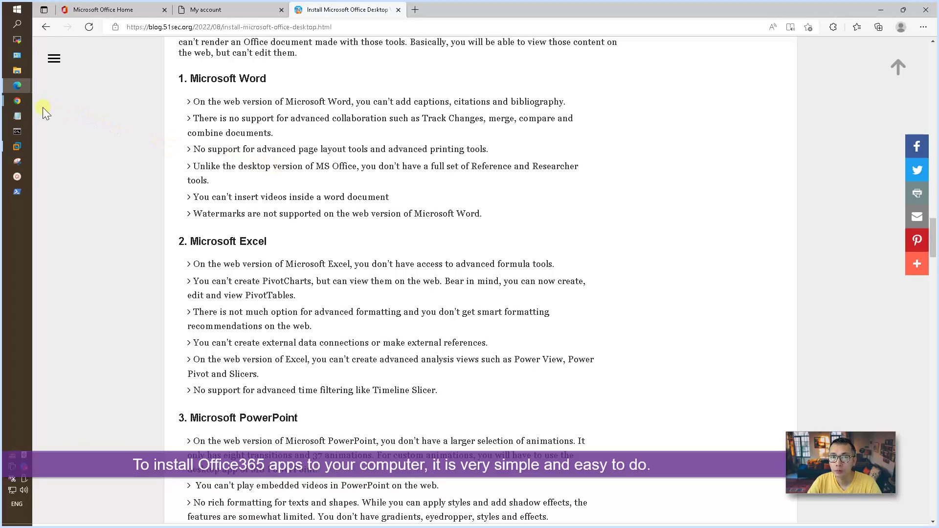
Step: From Office Home's Install Office menu, reach the Office Home & Business 2021 listing and highlight its $249.00 price
mouse_move(26, 102)
click(106, 93)
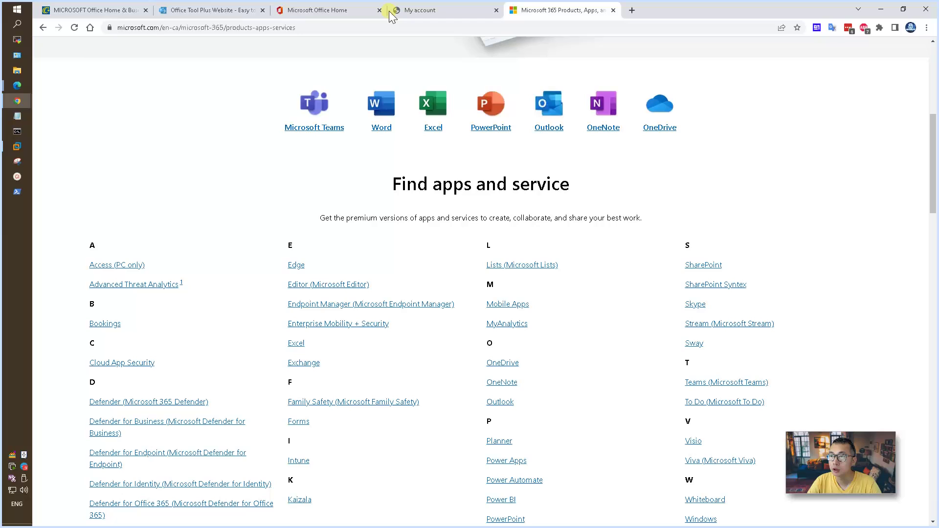
click(316, 11)
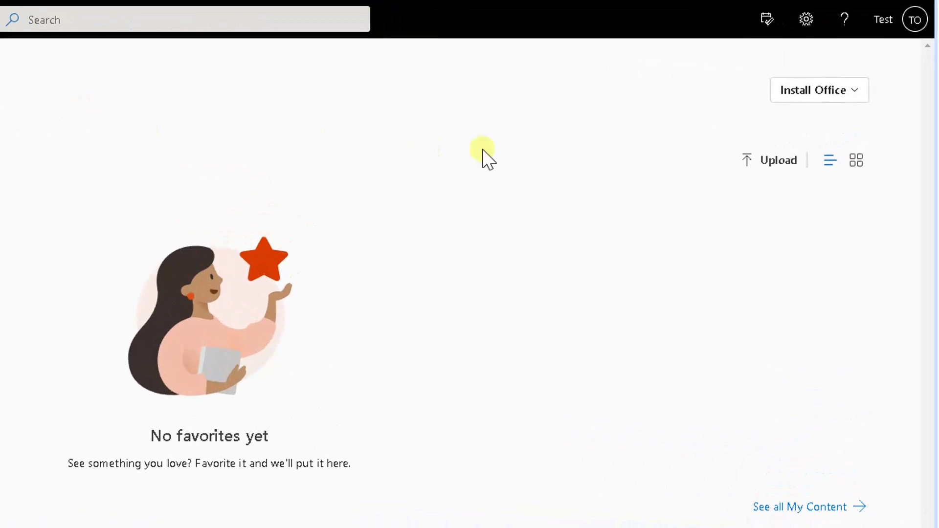
click(855, 92)
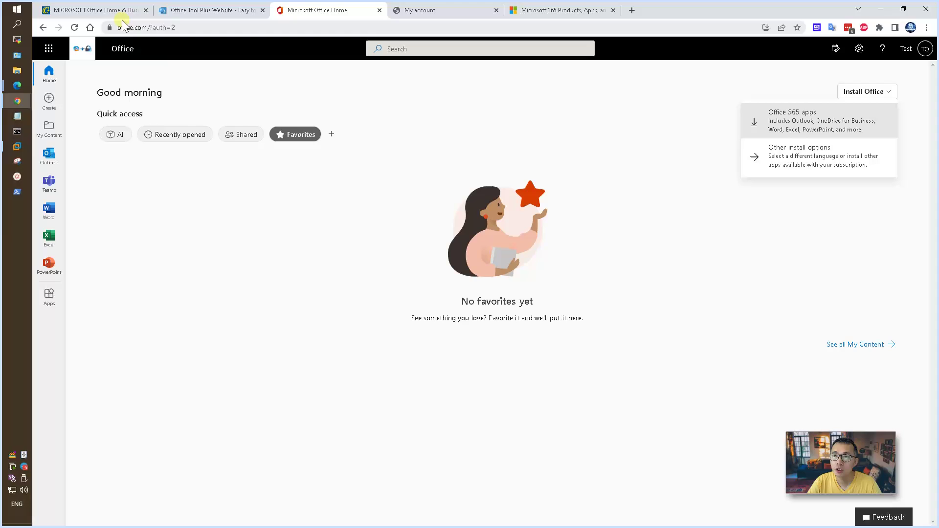
click(116, 11)
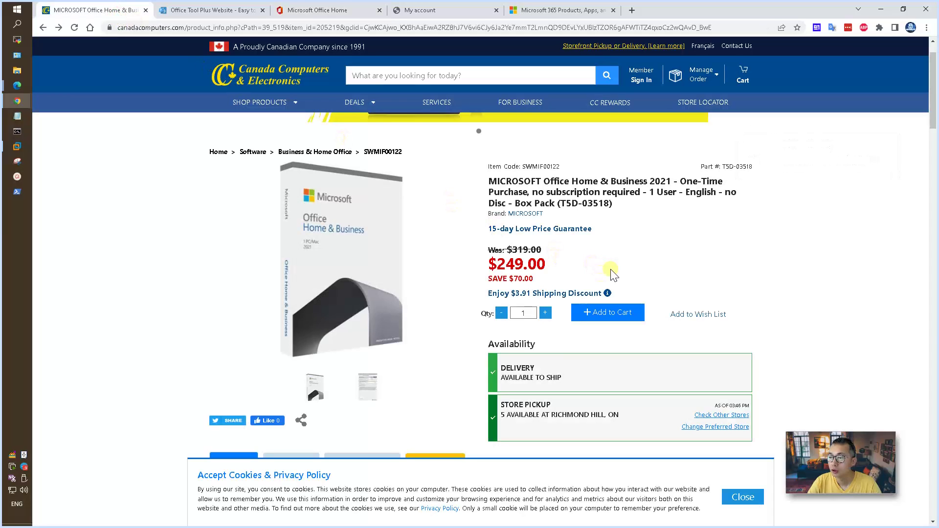
drag(556, 266, 486, 259)
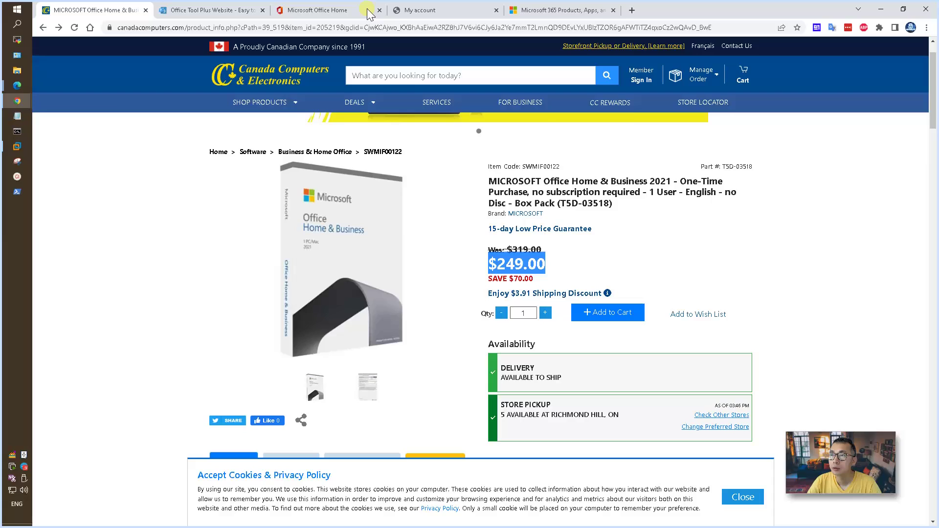
Step: Open the Microsoft 365 My account page in each of the Edge browser windows
click(416, 10)
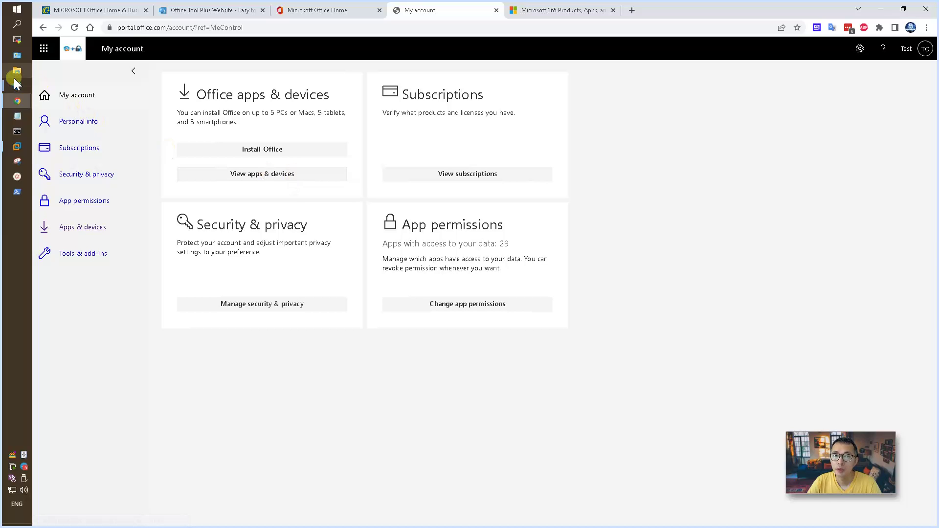
mouse_move(18, 81)
click(95, 65)
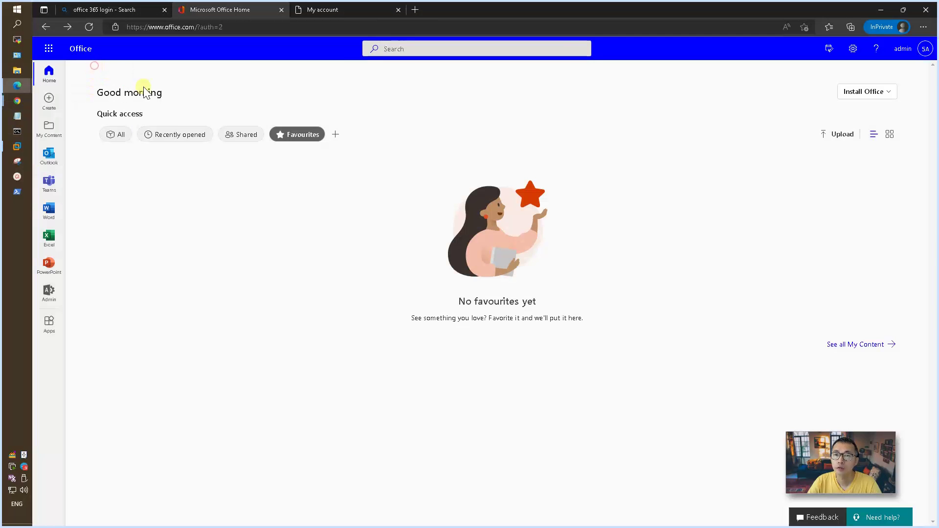
click(316, 10)
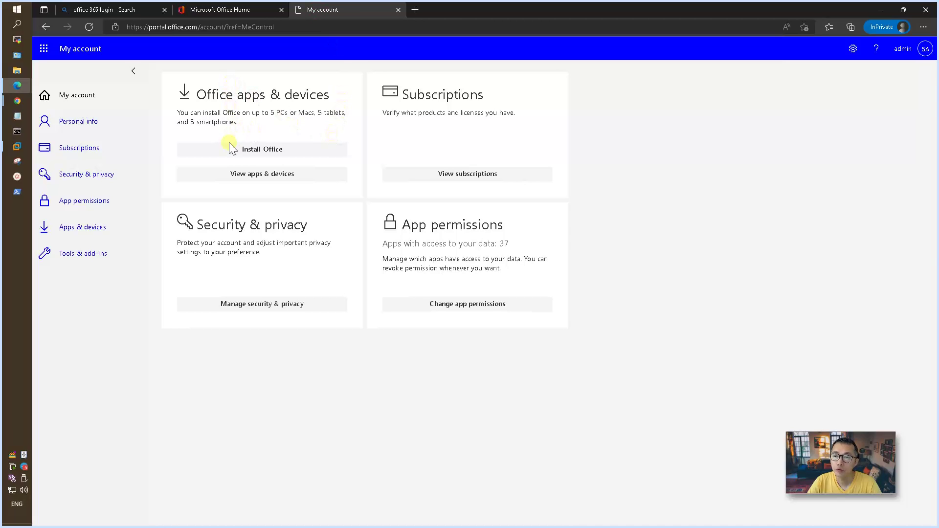
mouse_move(17, 86)
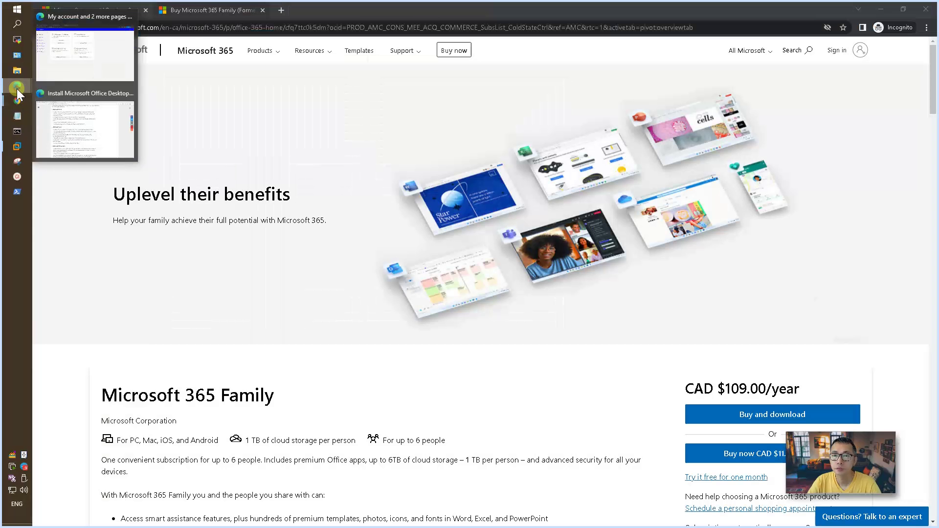
click(110, 133)
click(234, 11)
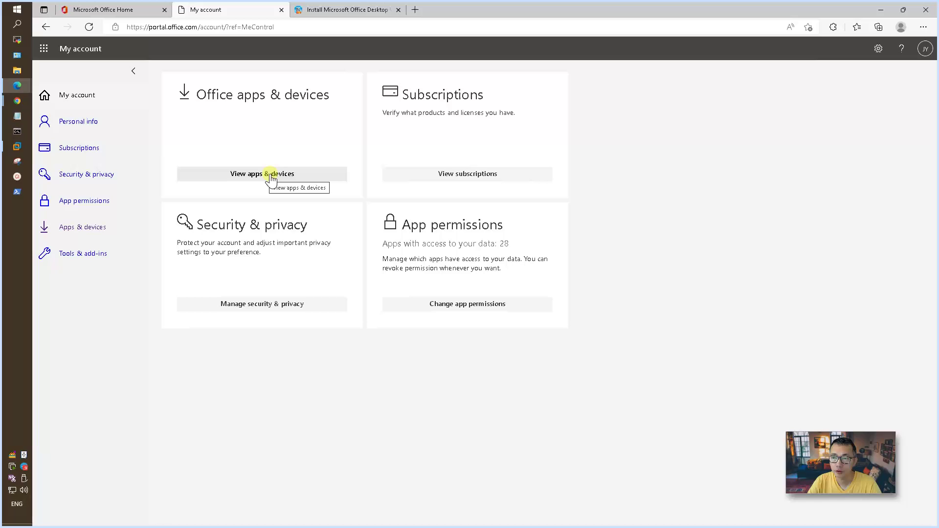
Step: View the account page from Install Office > Other install options, then bring the Chrome window forward
click(128, 10)
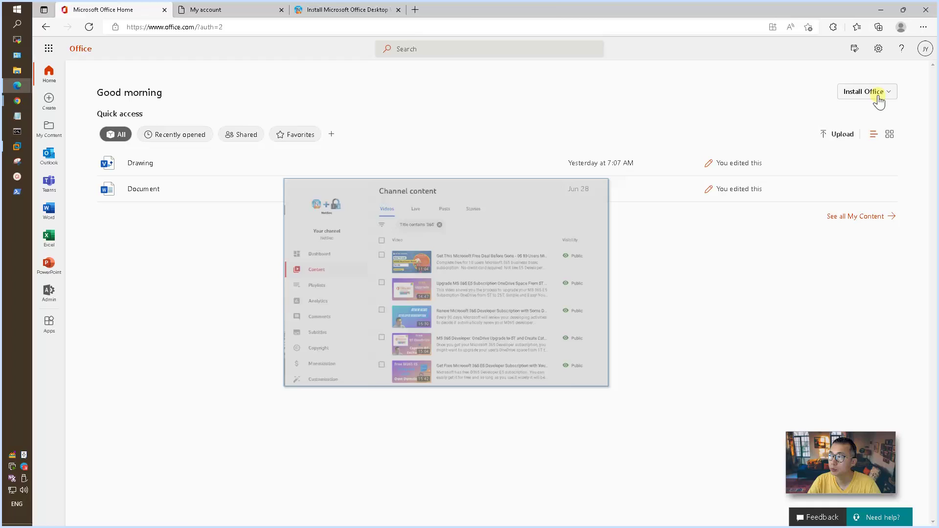
click(877, 95)
click(813, 124)
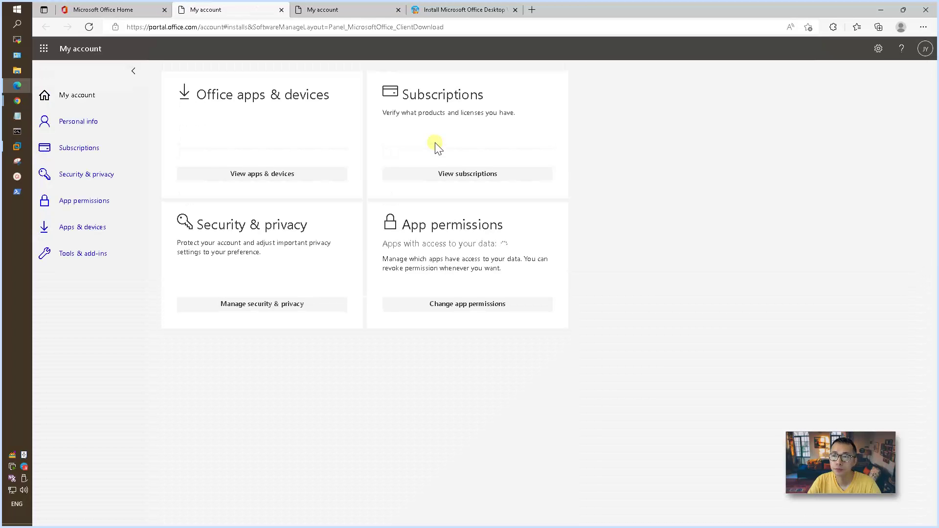
click(323, 9)
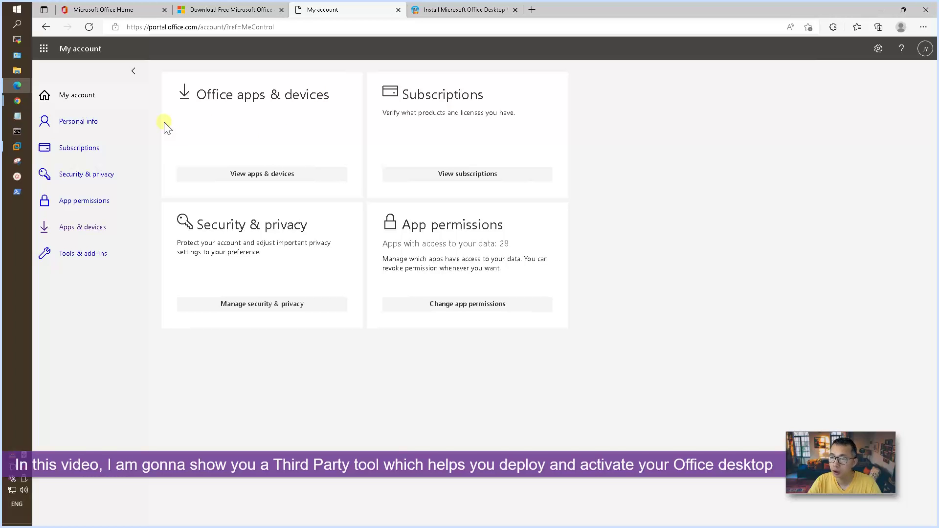
mouse_move(18, 102)
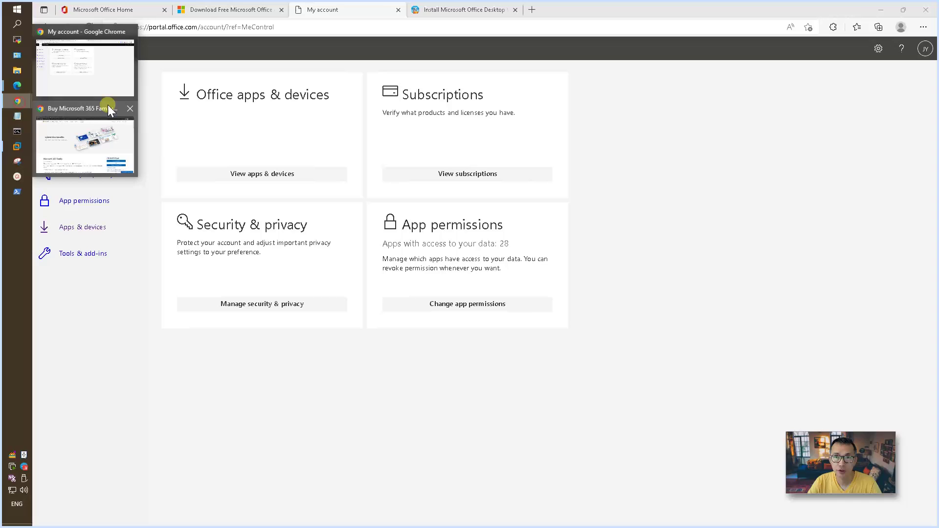
click(98, 64)
click(215, 10)
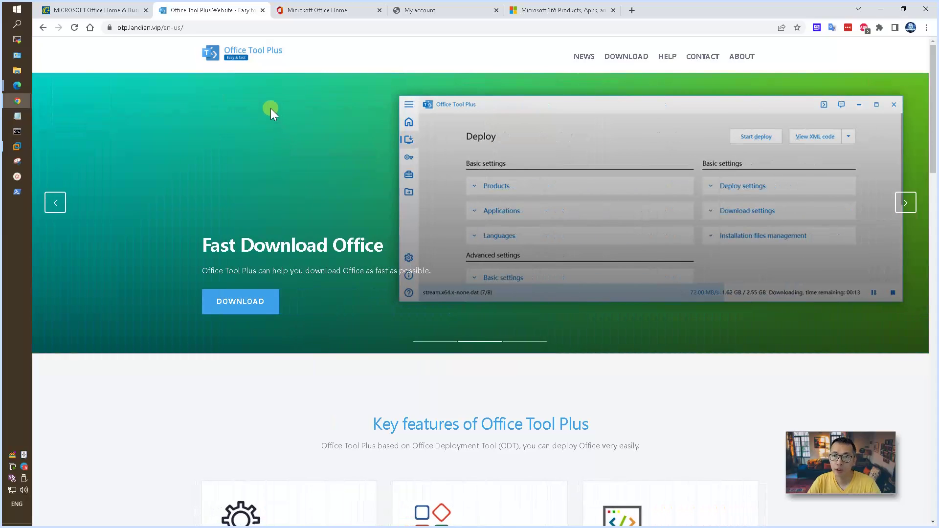
scroll(271, 108, down, 6)
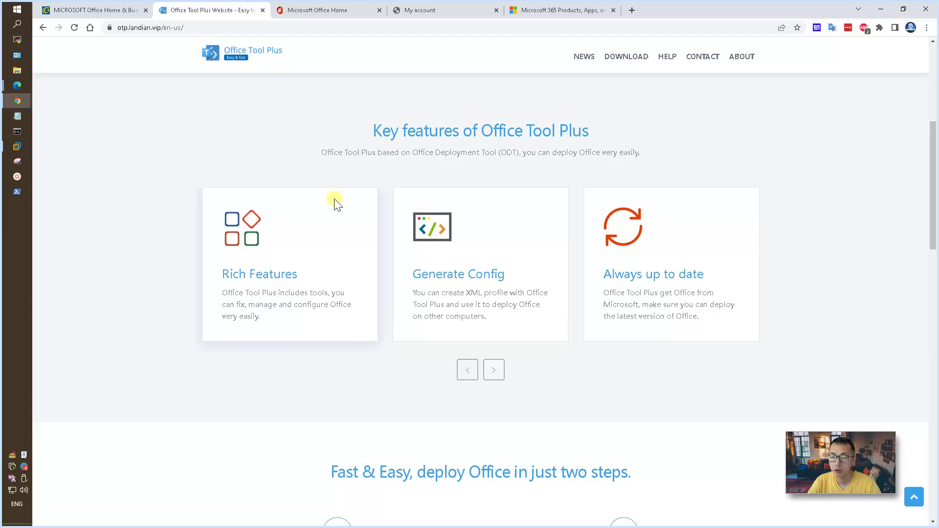
scroll(345, 215, down, 4)
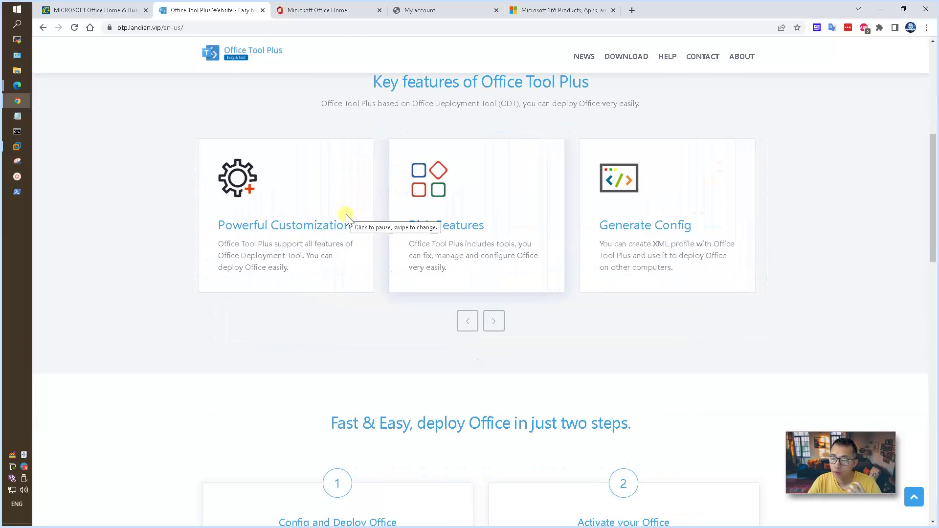
drag(447, 276, 511, 283)
drag(433, 278, 331, 277)
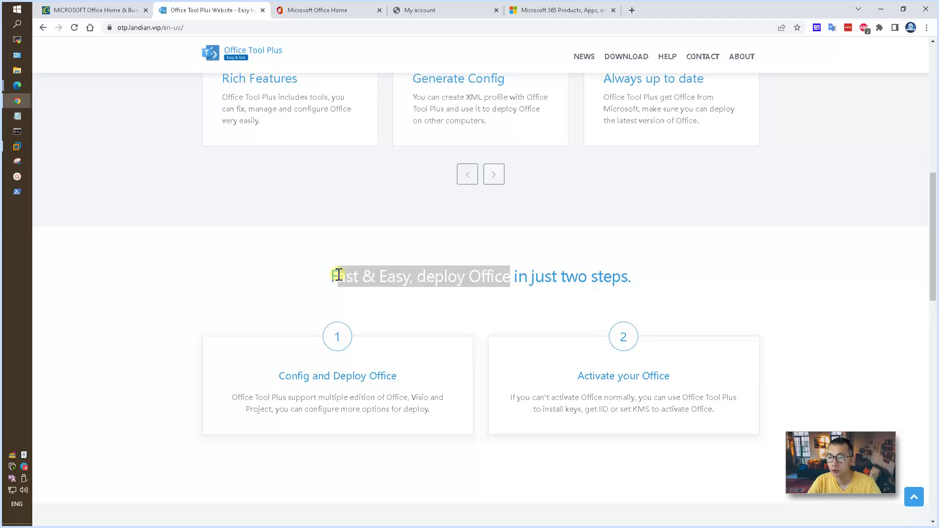
scroll(377, 275, down, 3)
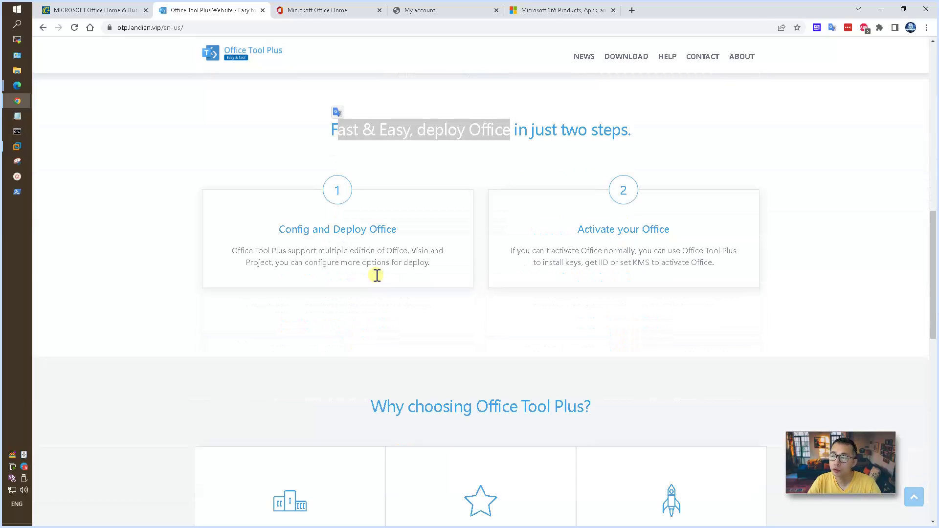
scroll(377, 276, down, 2)
scroll(375, 275, down, 4)
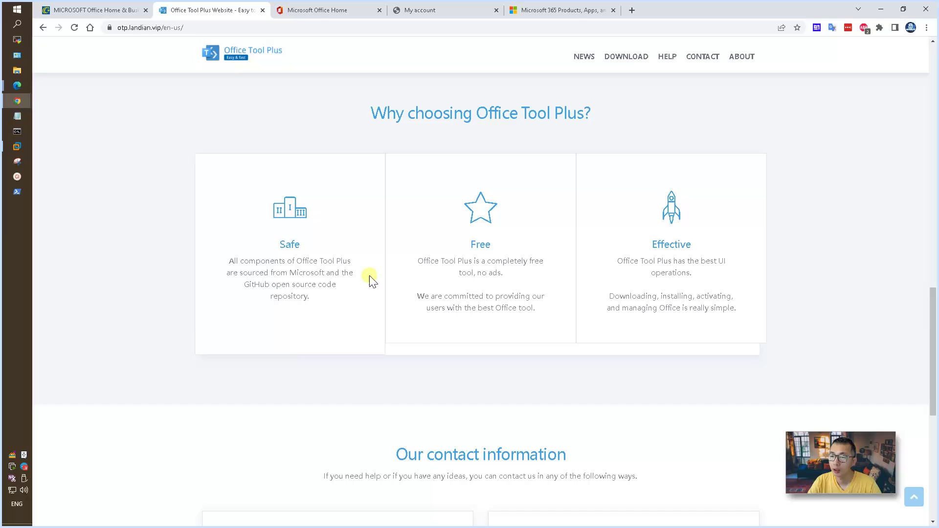
drag(314, 255, 295, 260)
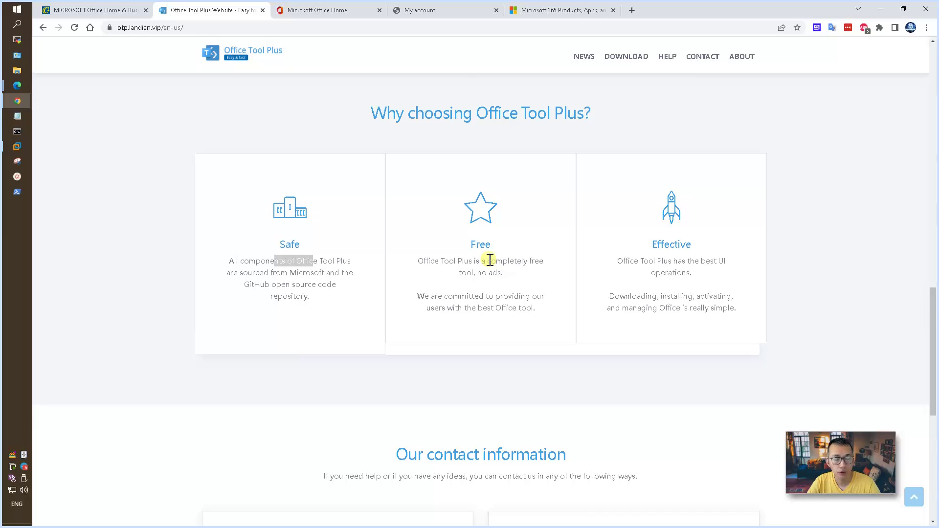
scroll(490, 259, down, 4)
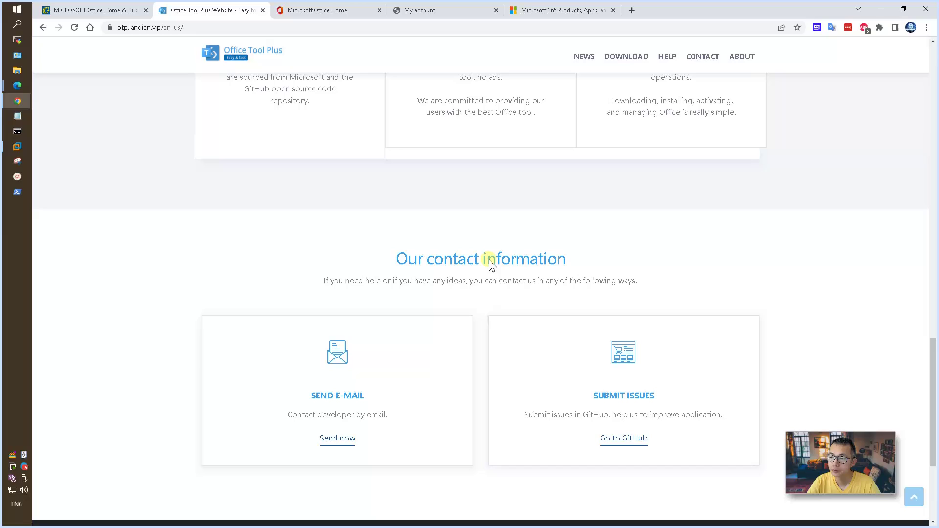
scroll(489, 260, up, 2)
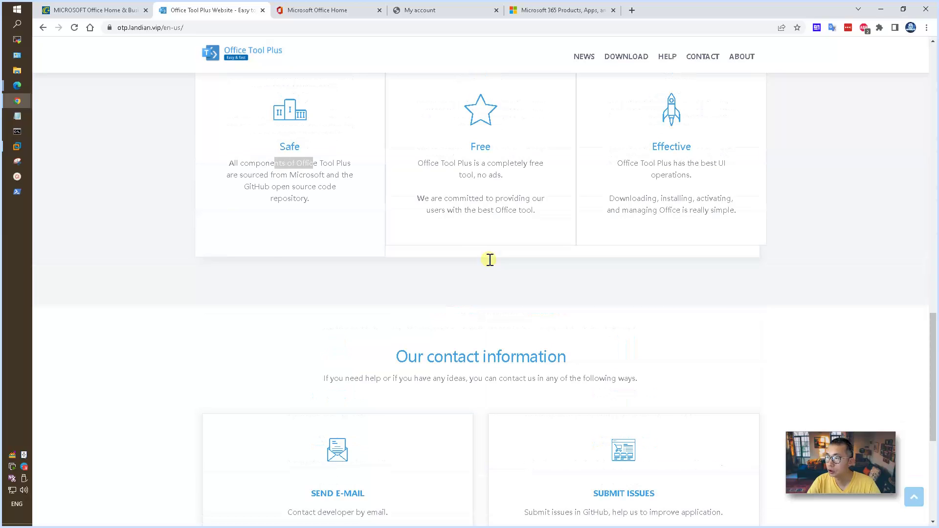
scroll(490, 259, up, 3)
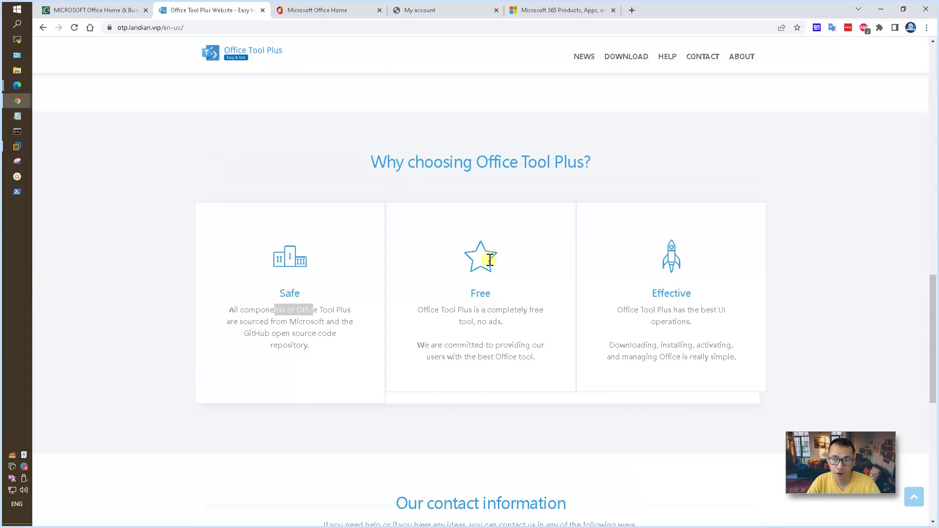
scroll(489, 259, up, 2)
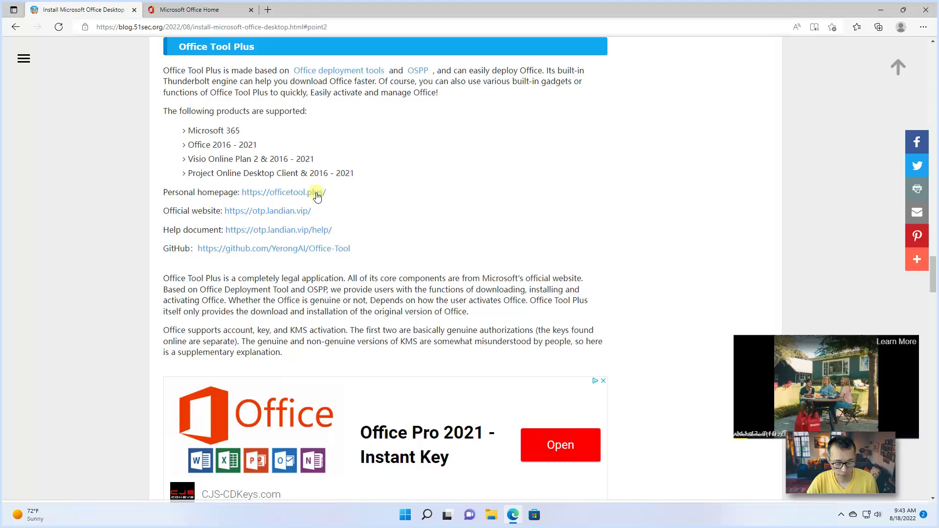
click(315, 195)
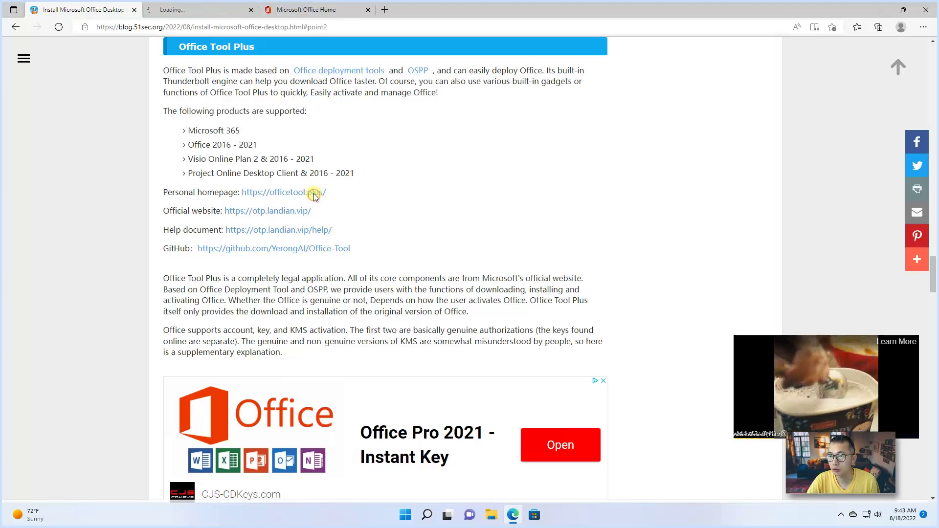
Step: Reach the Office Tool Plus download page past the ad and find the 'Includes runtime (ZIP archive)' download
click(202, 12)
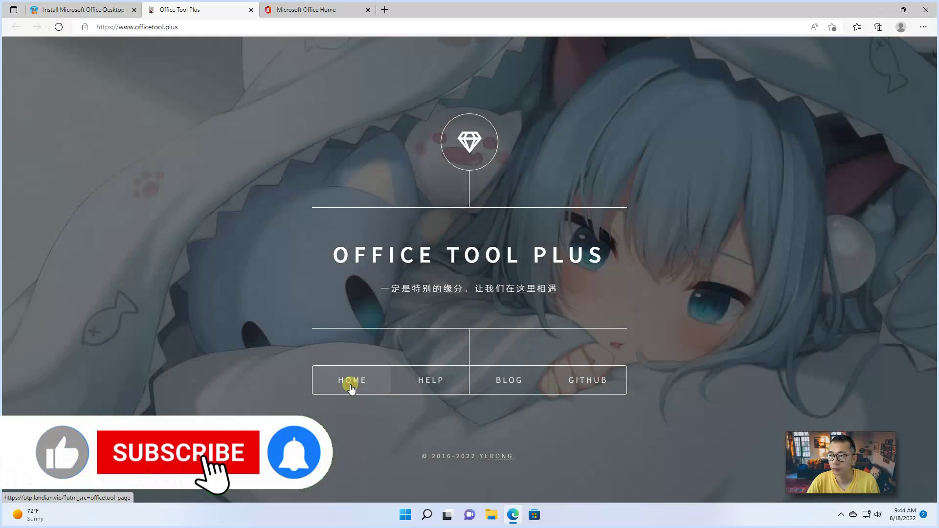
click(351, 386)
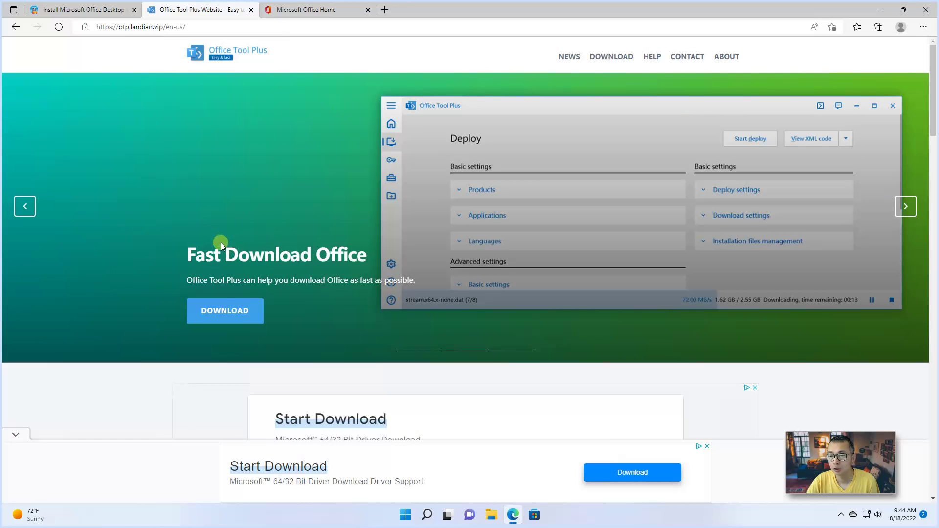
click(231, 313)
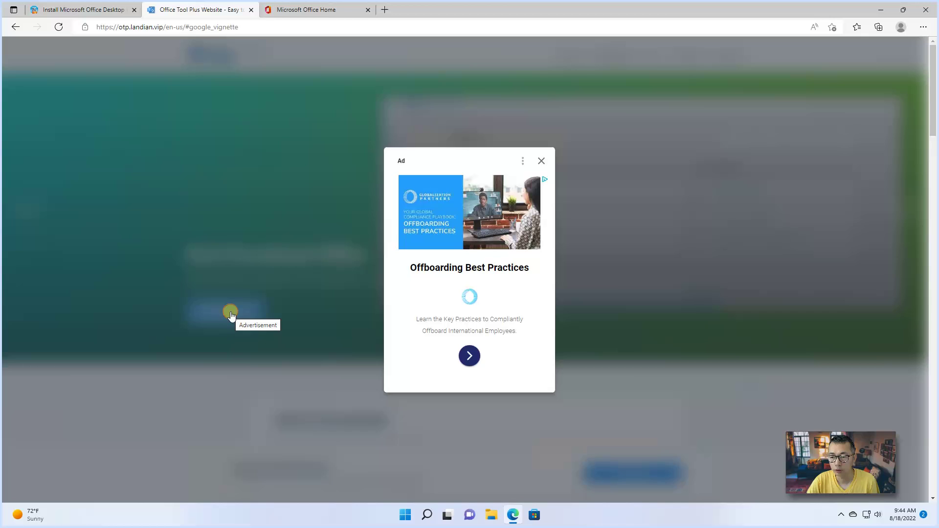
click(542, 162)
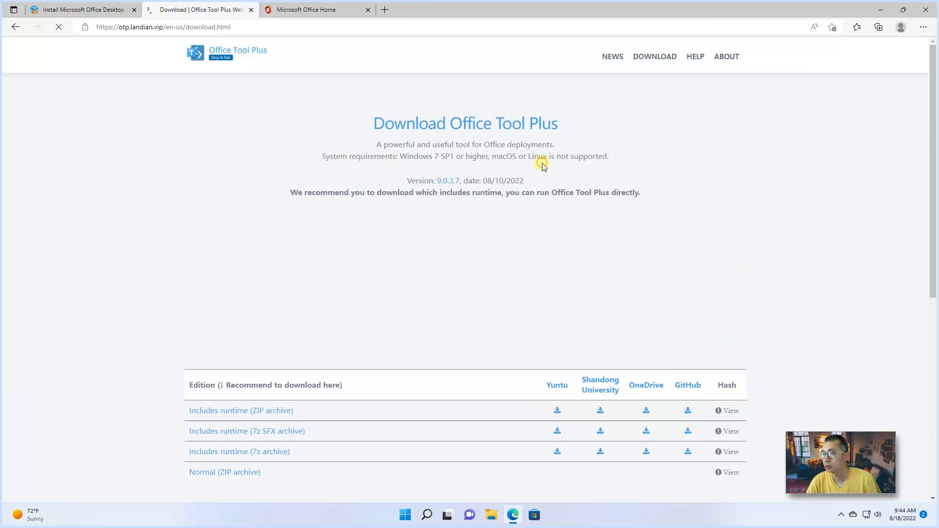
scroll(533, 271, down, 3)
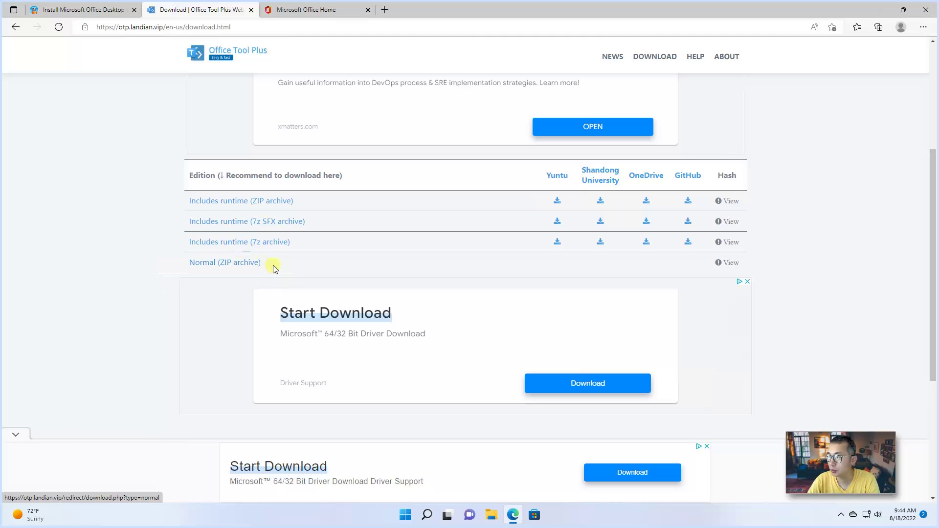
mouse_move(246, 207)
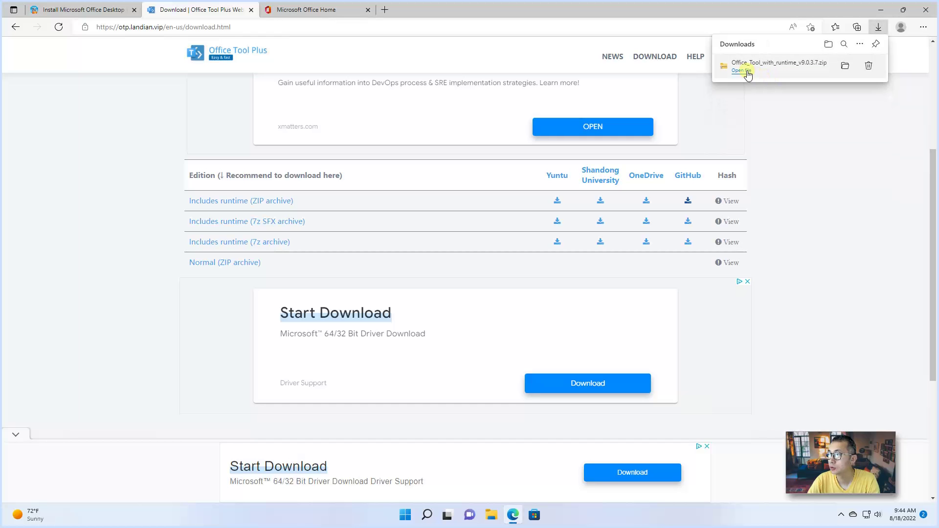
Step: Open the downloaded zip, copy its Office Tool folder onto the desktop, and close the archive
click(742, 71)
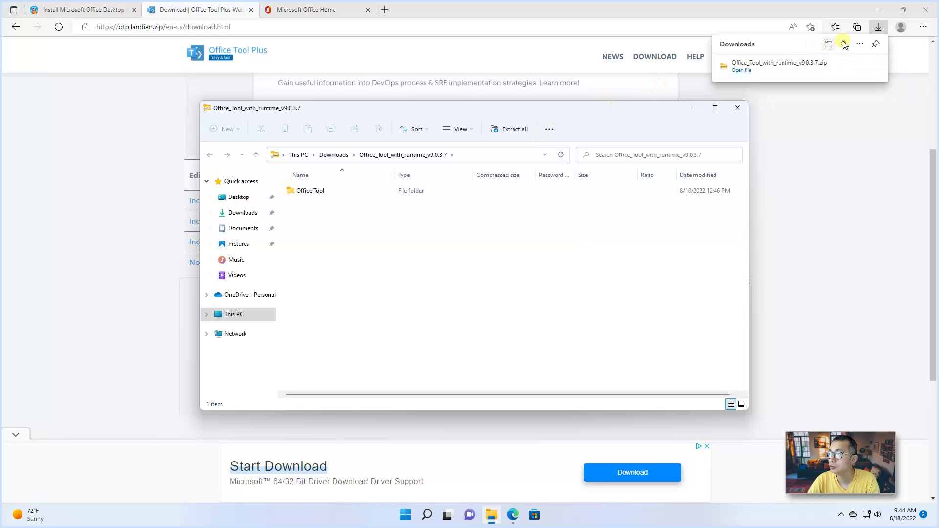
click(878, 10)
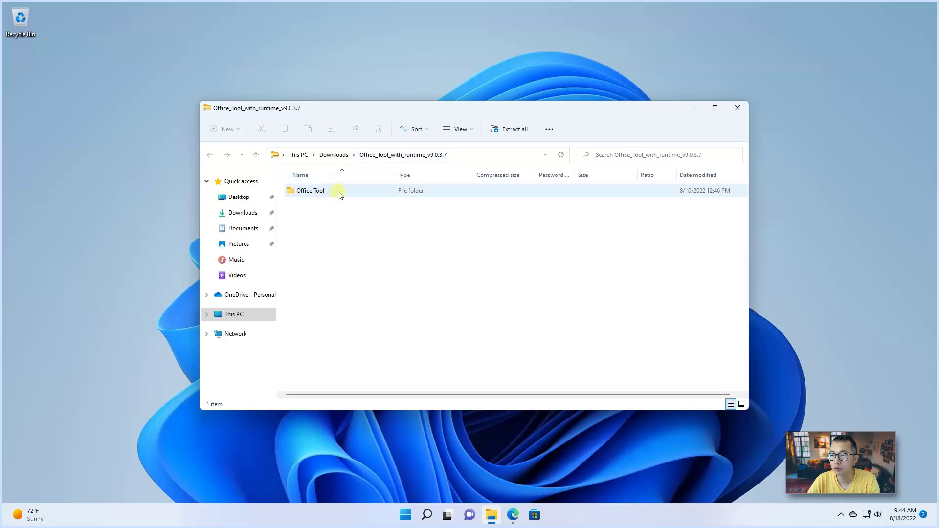
drag(338, 192, 57, 99)
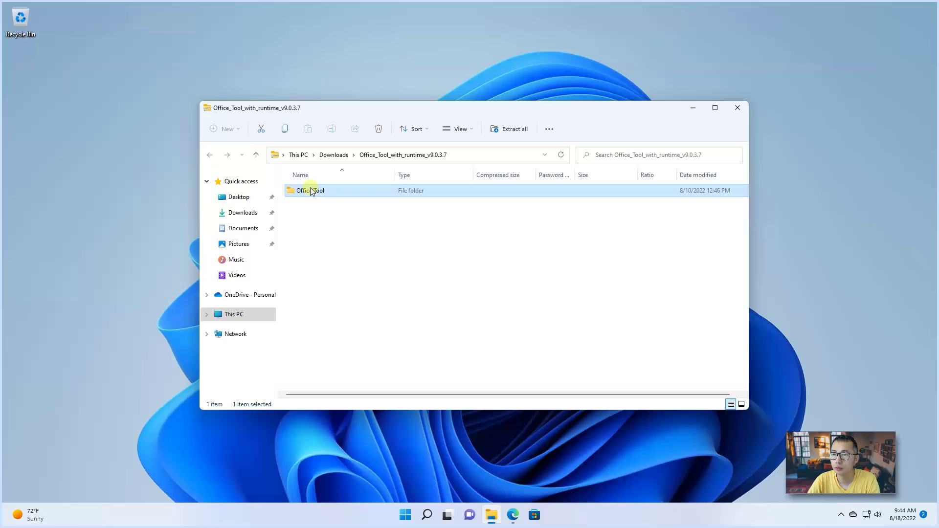
drag(322, 194, 108, 130)
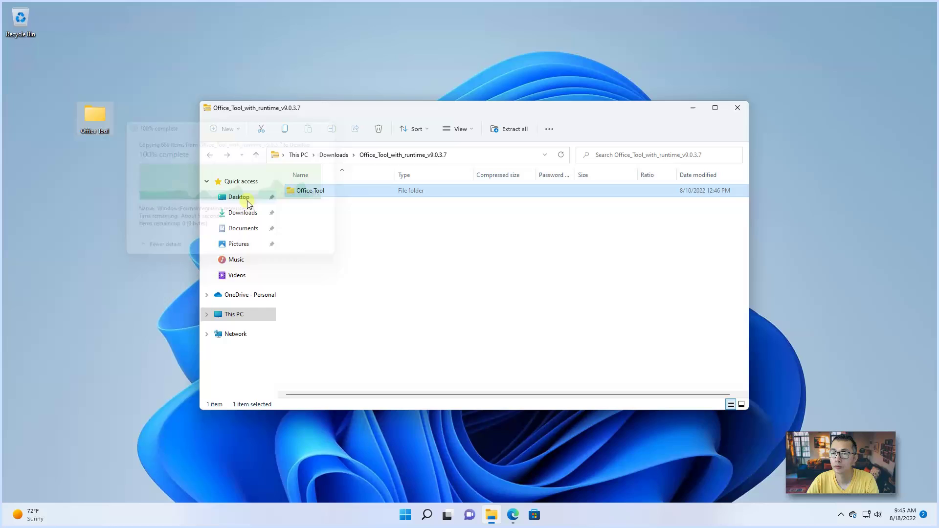
click(738, 107)
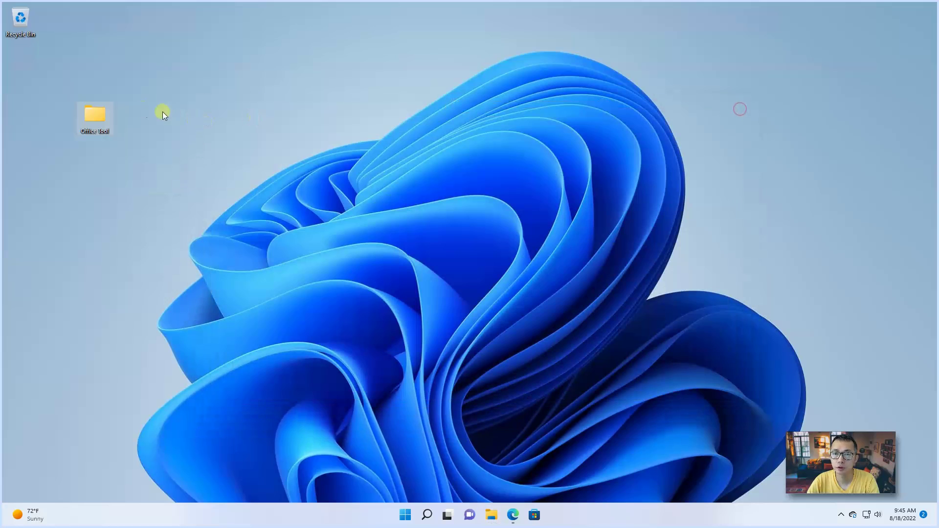
Step: Run Office Tool Plus from the desktop Office Tool folder past SmartScreen and UAC, accepting the license terms
double_click(102, 110)
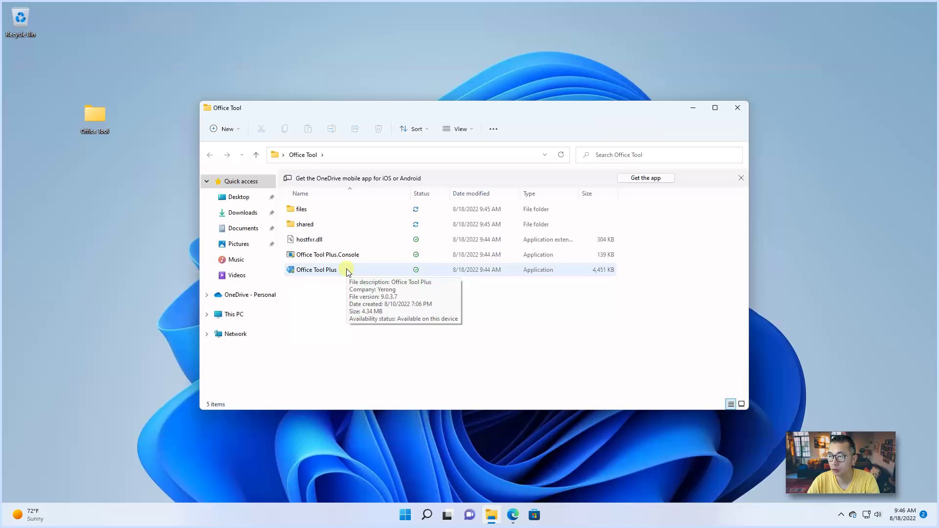
double_click(342, 270)
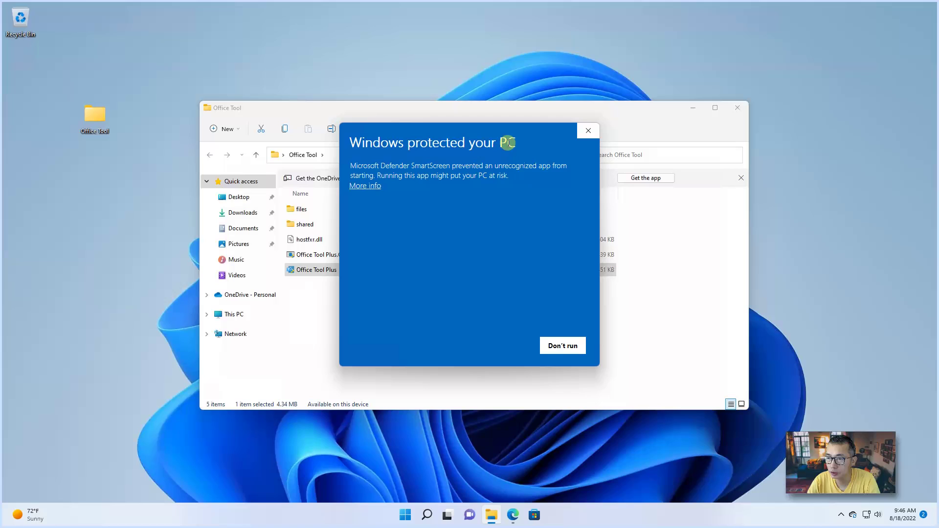
click(377, 186)
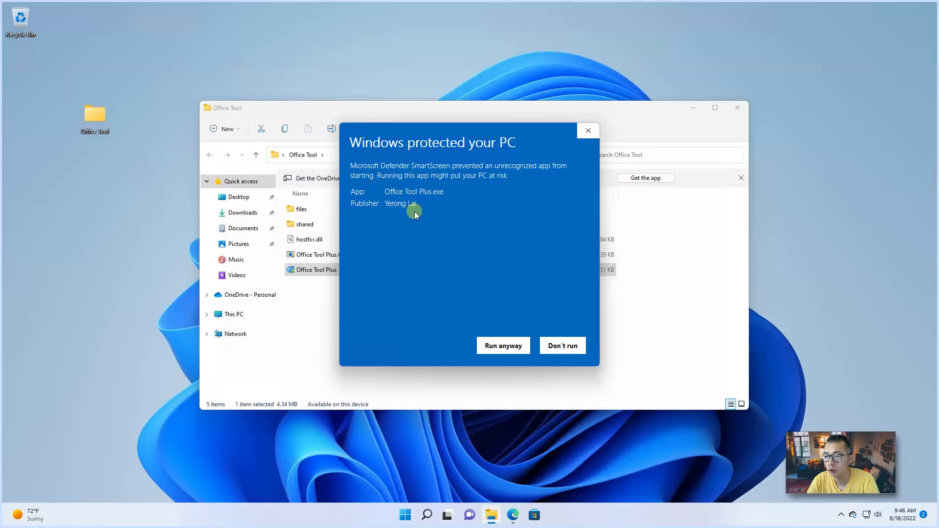
click(505, 347)
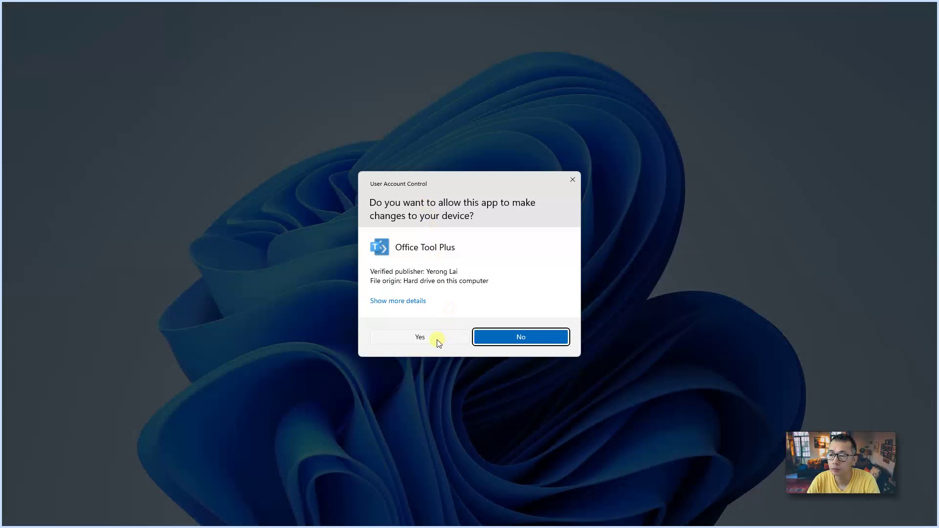
click(436, 338)
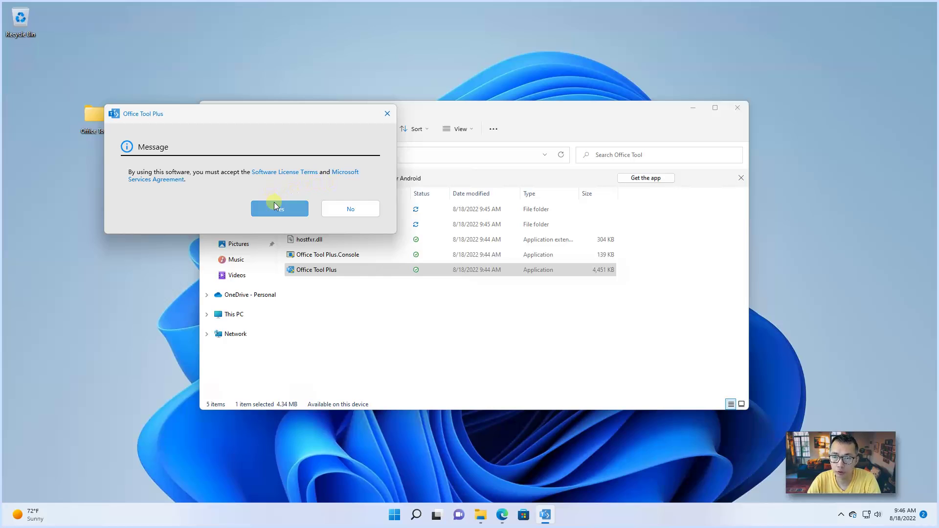
click(694, 108)
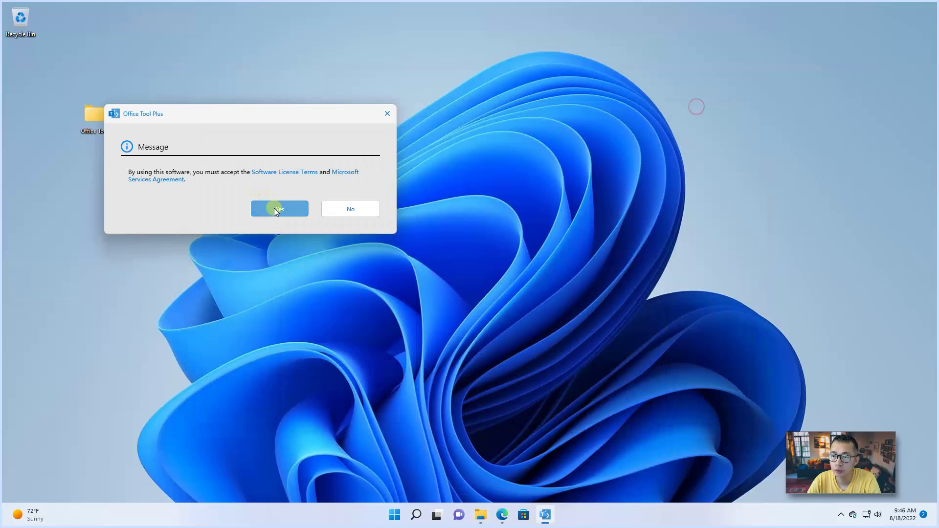
click(277, 207)
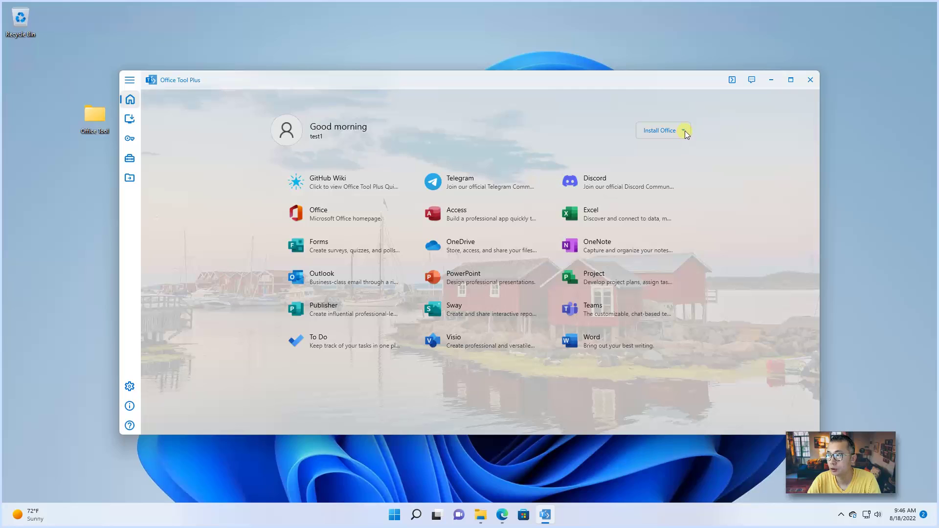
Step: Show the Install Office edition list, including Office LTSC Professional Plus 2021 - Volume License
click(684, 131)
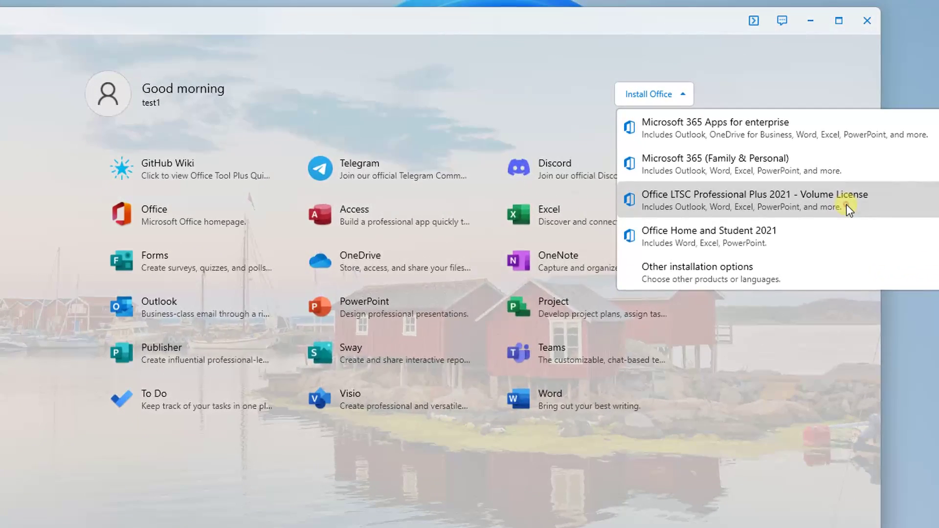
Step: Choose Office LTSC Professional Plus 2021 - Volume License, set to install during download
click(828, 175)
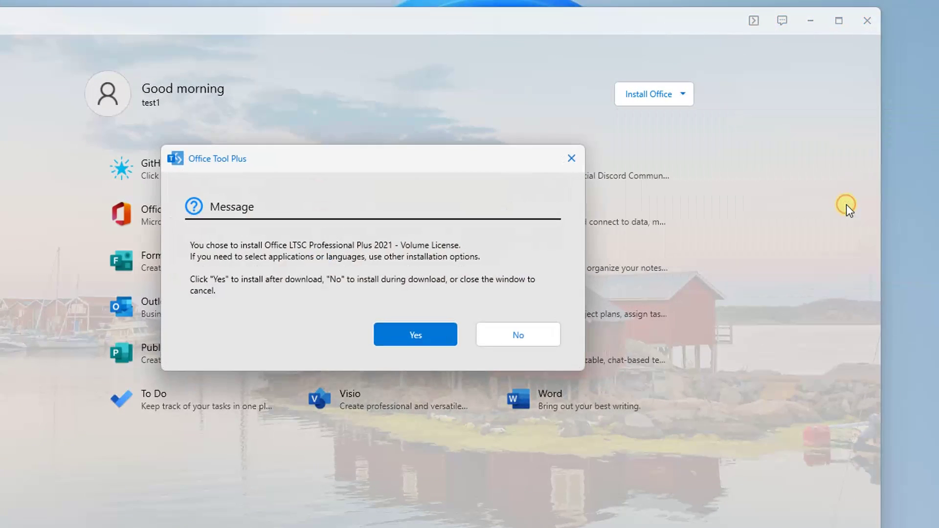
click(536, 332)
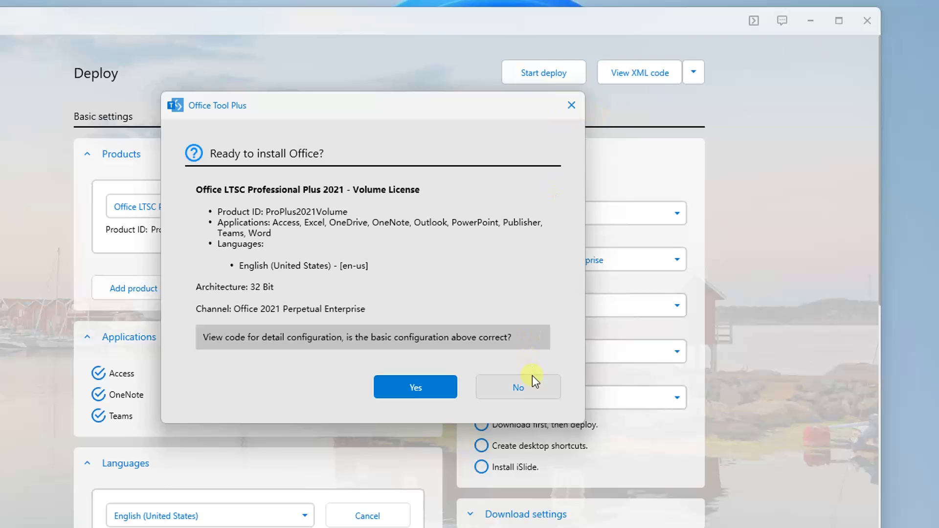
click(572, 106)
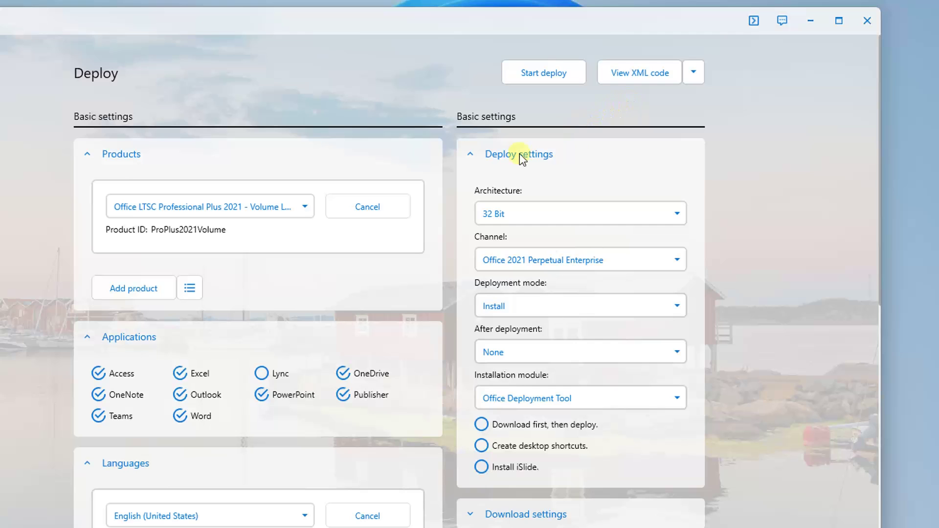
Step: Add a second product to the deployment and scroll through its product list
click(144, 286)
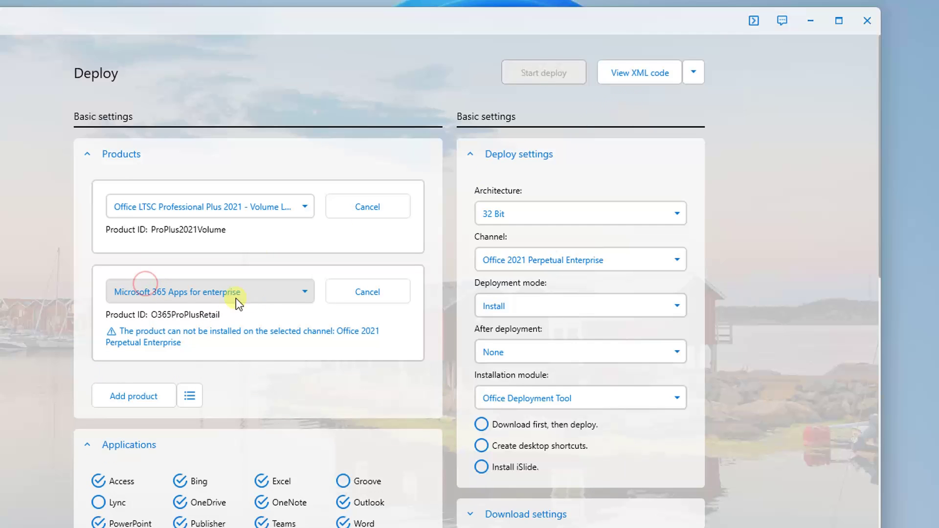
click(300, 290)
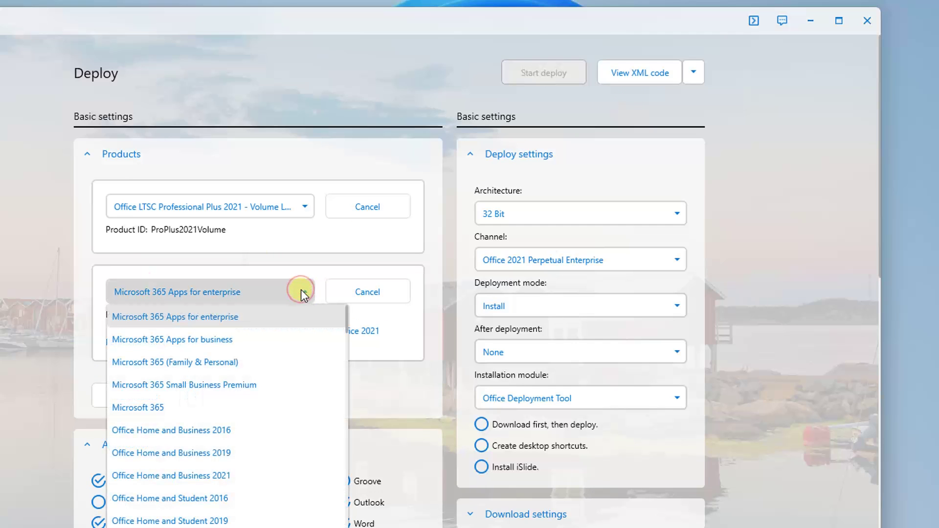
scroll(295, 397, down, 3)
scroll(294, 404, down, 5)
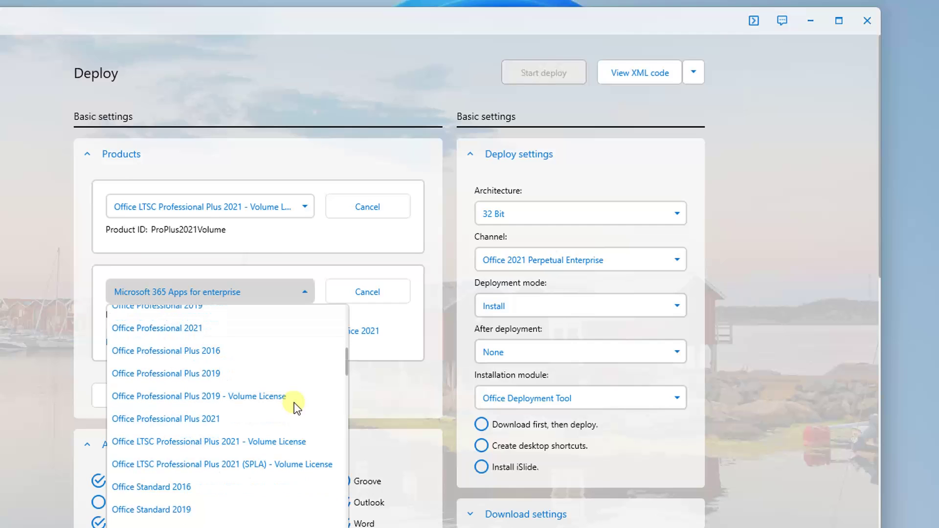
scroll(295, 406, down, 6)
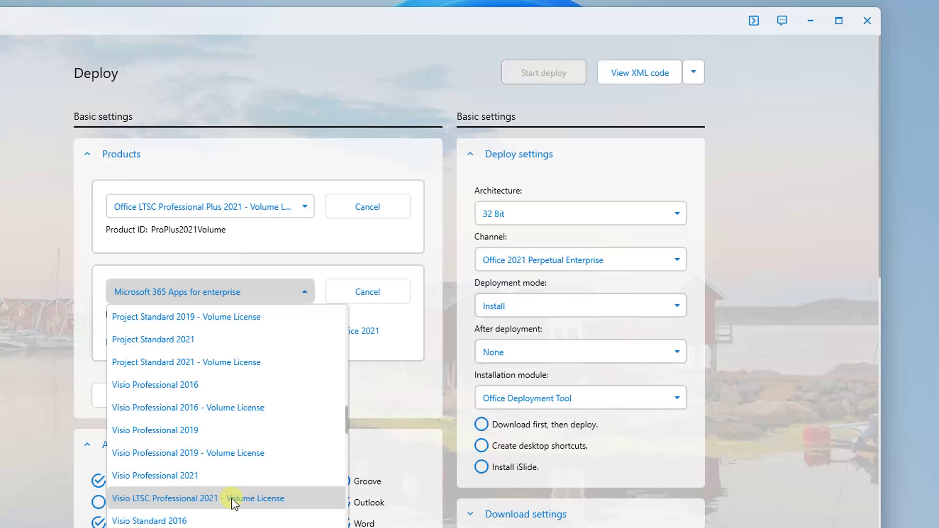
Step: Make the second product Visio LTSC Professional 2021 - Volume License and remove the extra Microsoft 365 Apps entry
click(265, 498)
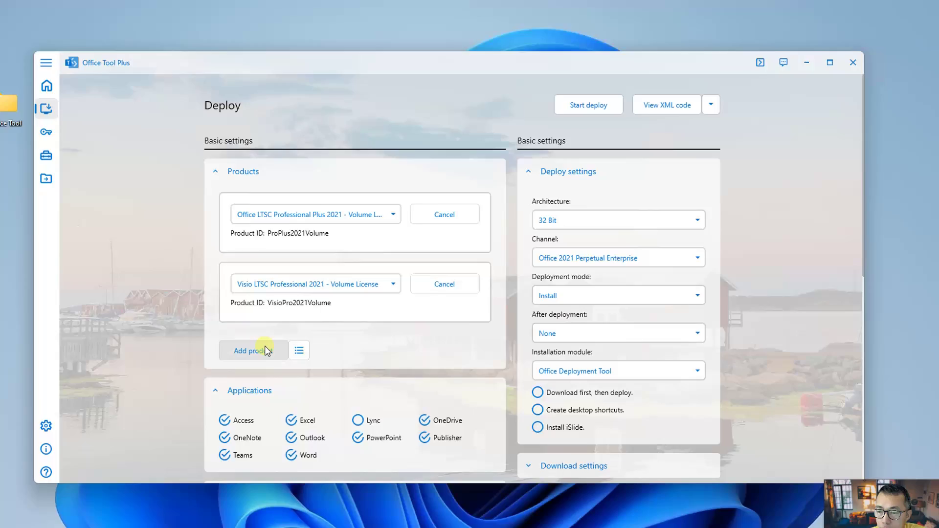
click(141, 373)
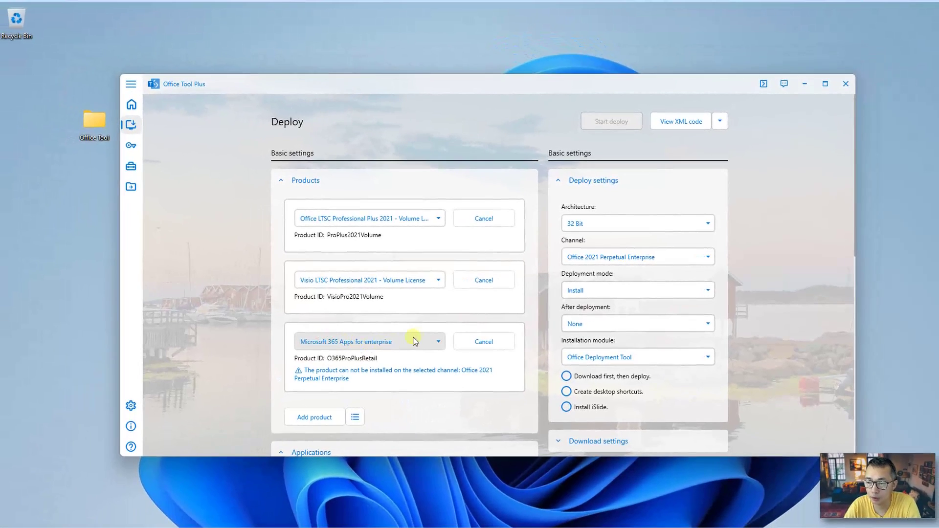
click(430, 344)
scroll(423, 465, down, 10)
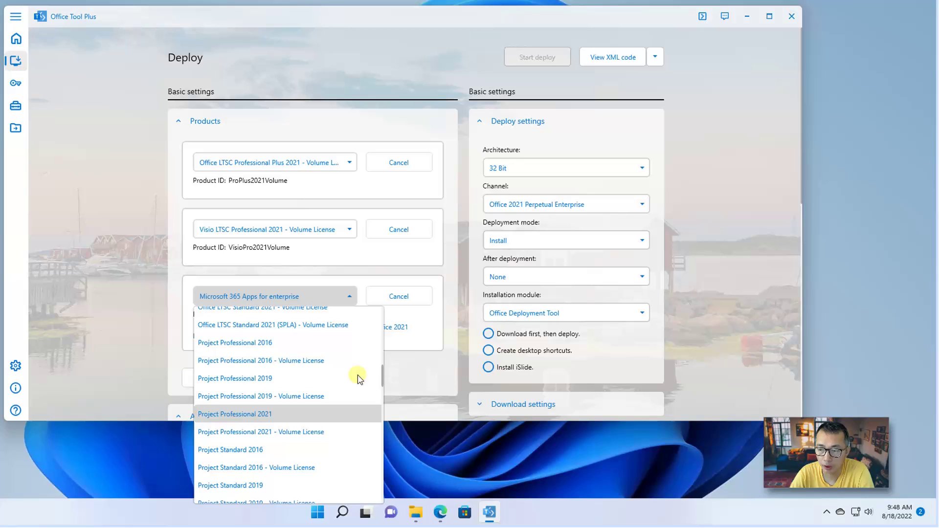
click(391, 274)
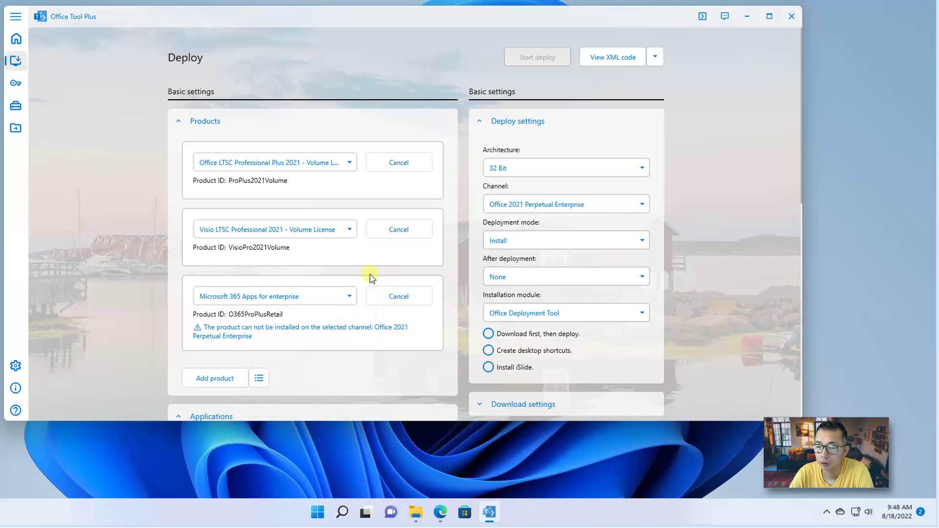
click(398, 296)
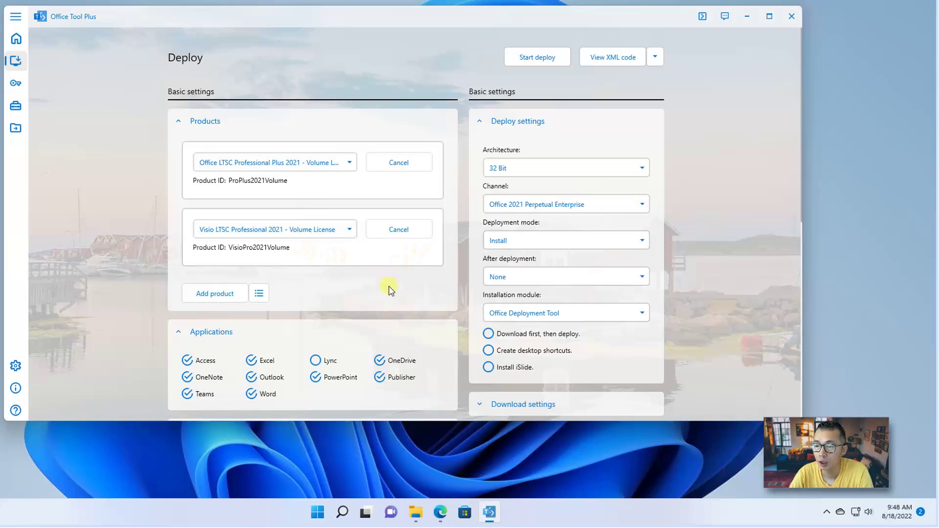
scroll(391, 286, down, 5)
Step: Expand Activation settings under Advanced settings to review the MAK and product activation options
scroll(386, 309, down, 5)
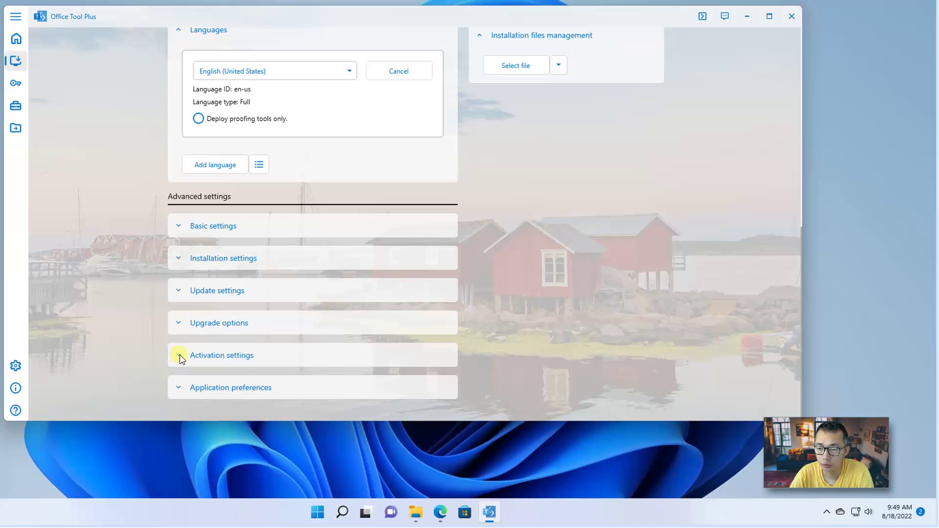
click(181, 359)
scroll(334, 367, down, 2)
scroll(323, 366, down, 2)
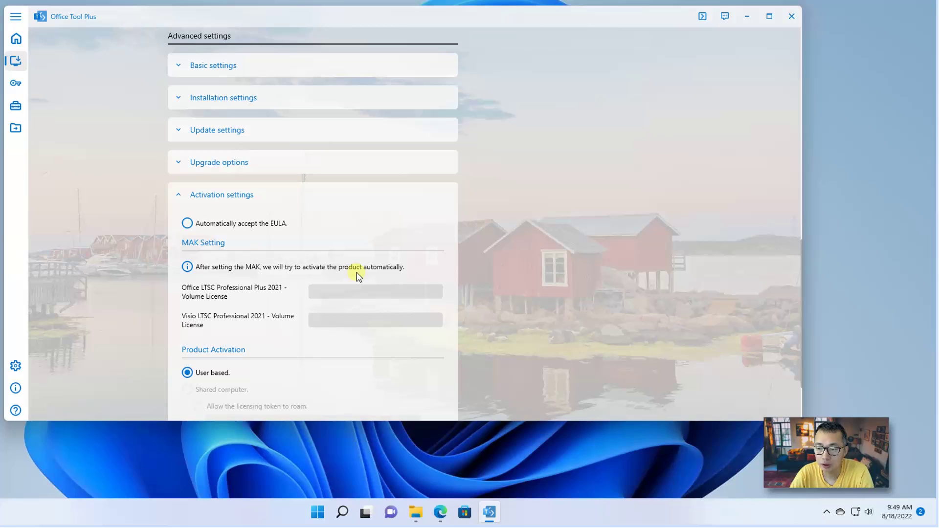
scroll(233, 364, down, 2)
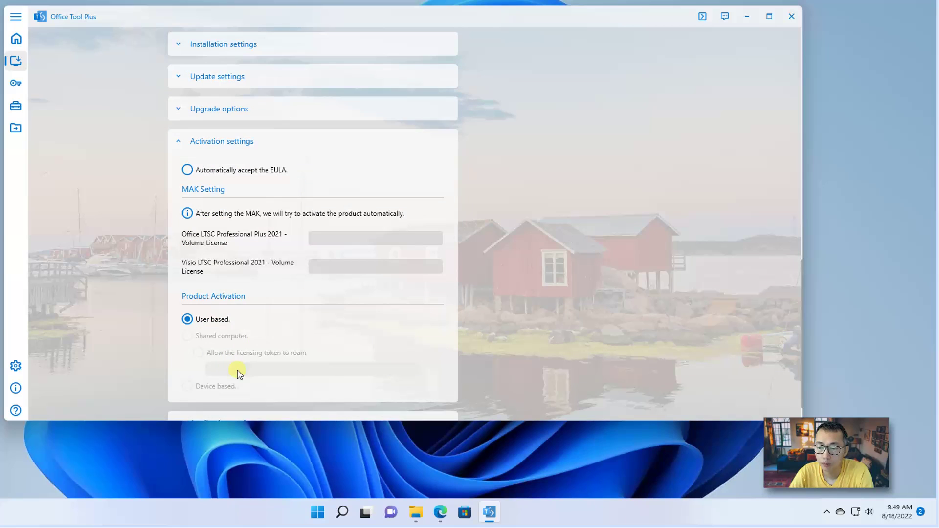
scroll(242, 373, down, 1)
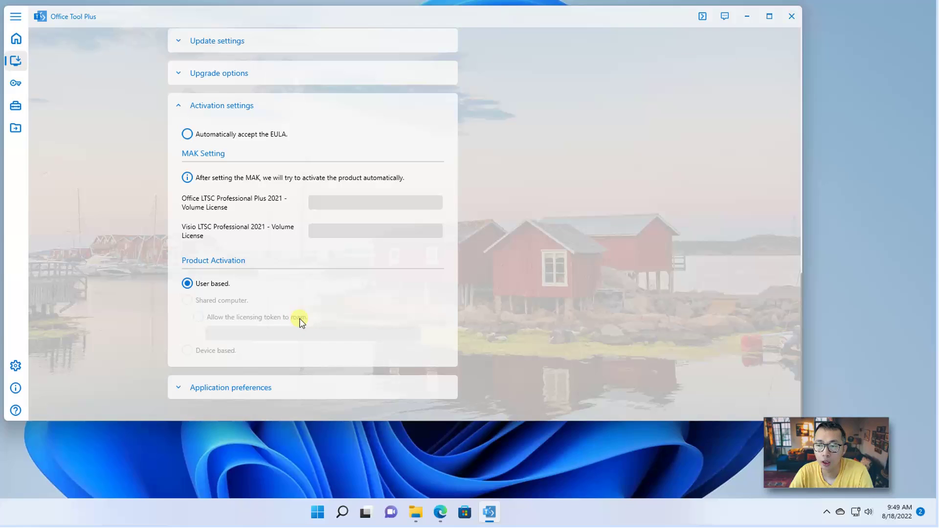
scroll(299, 323, up, 2)
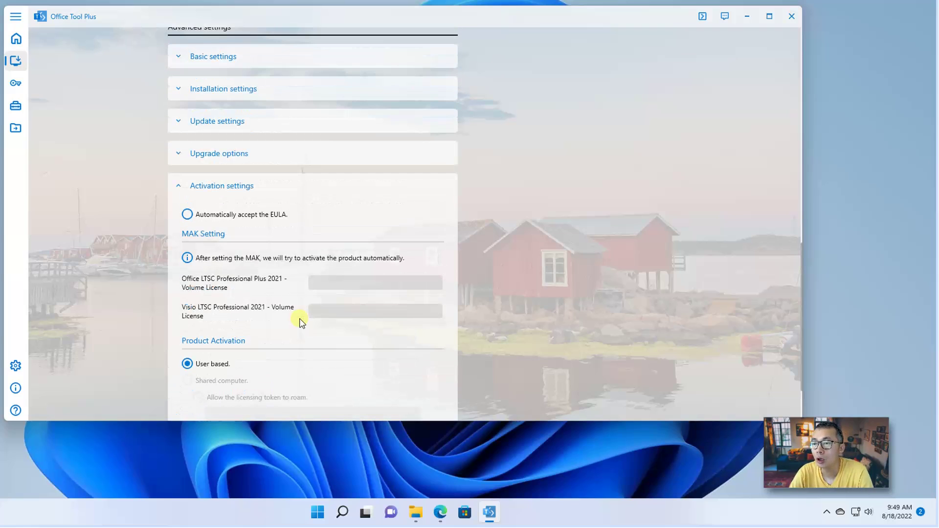
scroll(300, 323, up, 3)
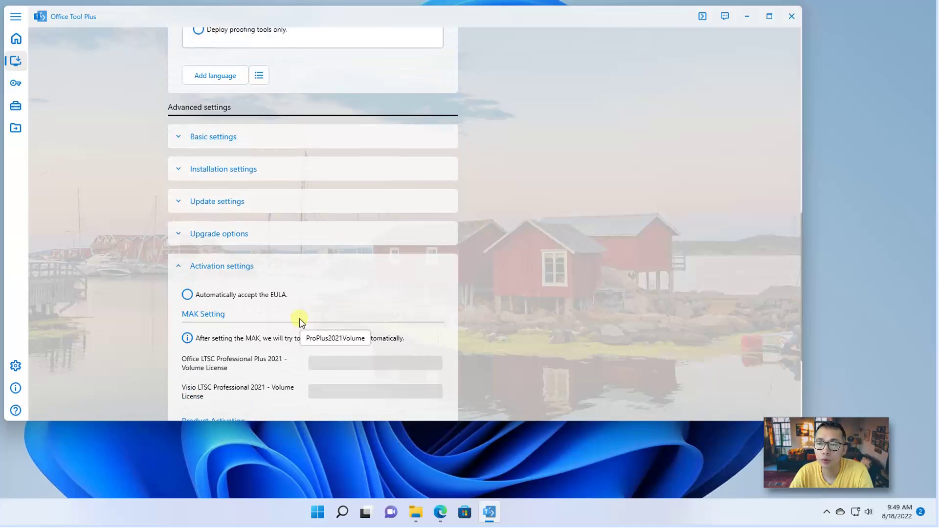
scroll(300, 322, up, 7)
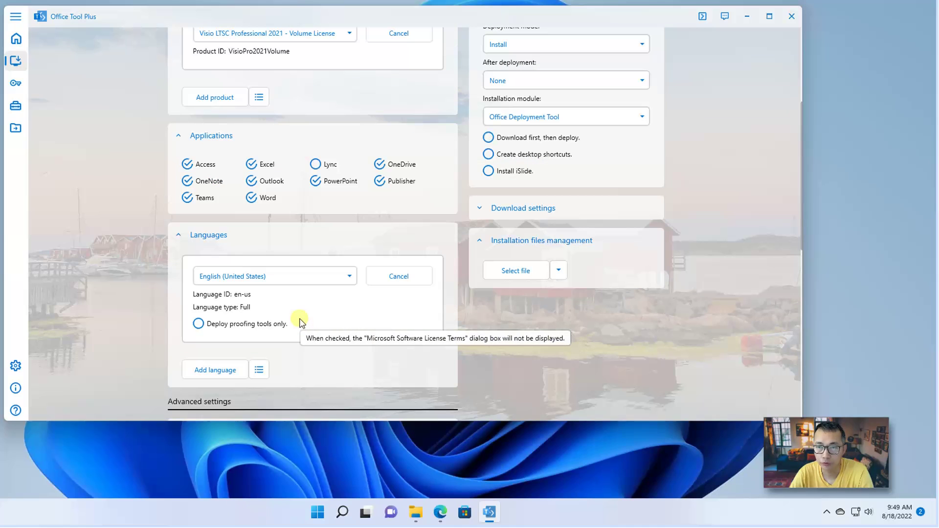
scroll(188, 252, up, 5)
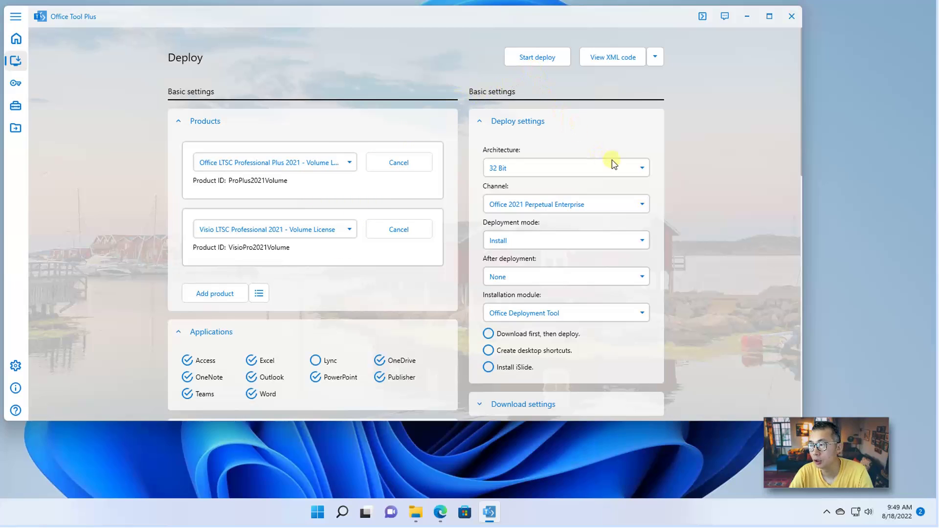
Step: Change the deployment architecture to 64 Bit
click(640, 173)
click(624, 204)
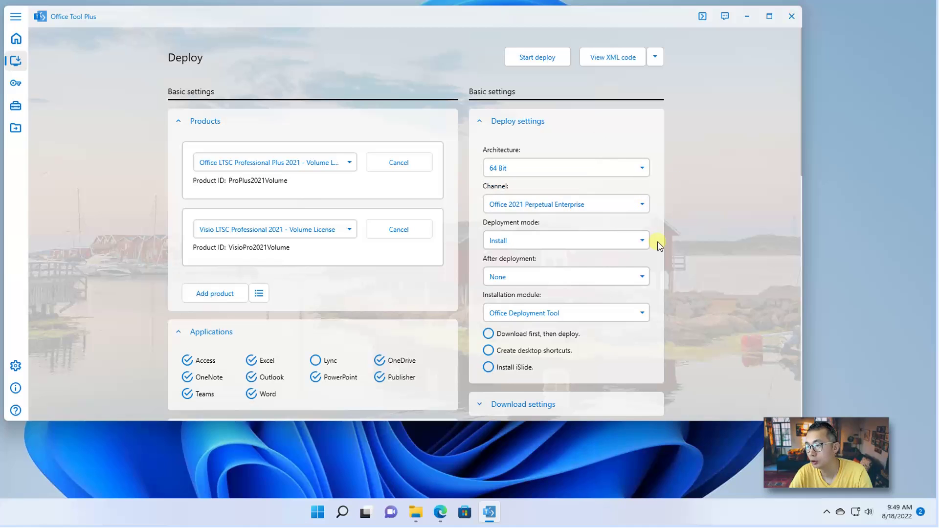
scroll(652, 274, down, 5)
scroll(652, 299, up, 5)
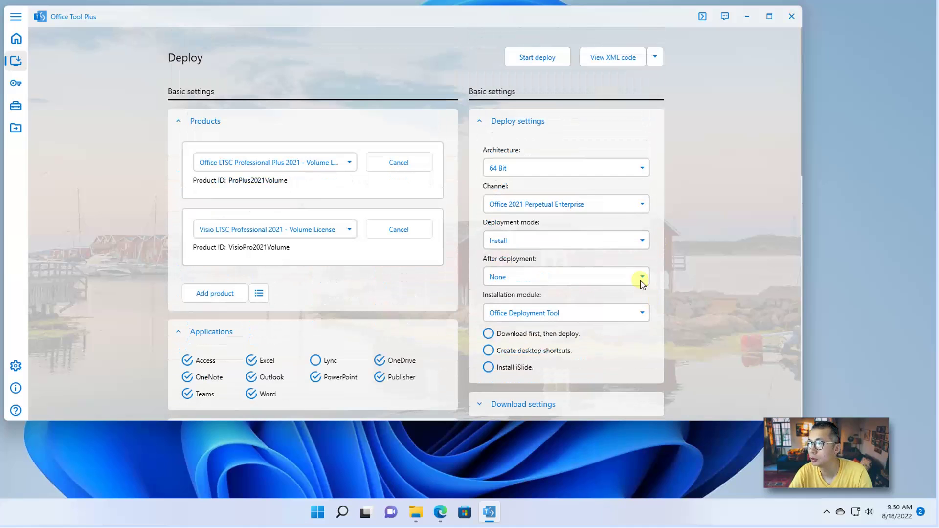
Step: Start deploying Office LTSC Professional Plus 2021 and Visio LTSC Professional 2021, confirming the summary
click(541, 56)
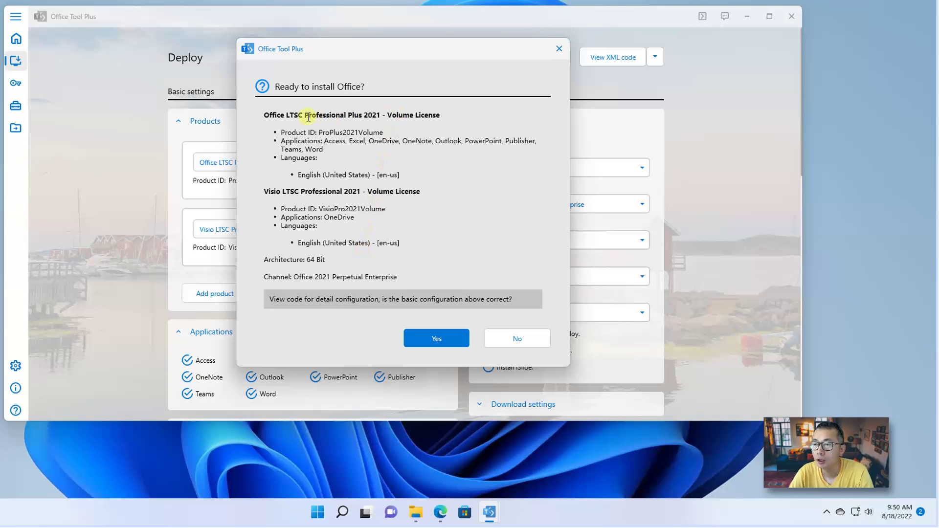
drag(263, 116, 372, 115)
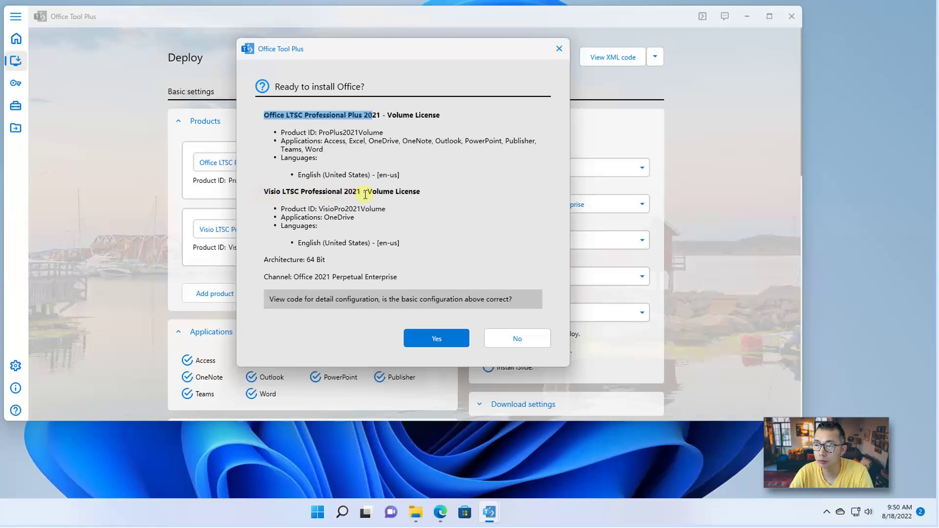
click(425, 345)
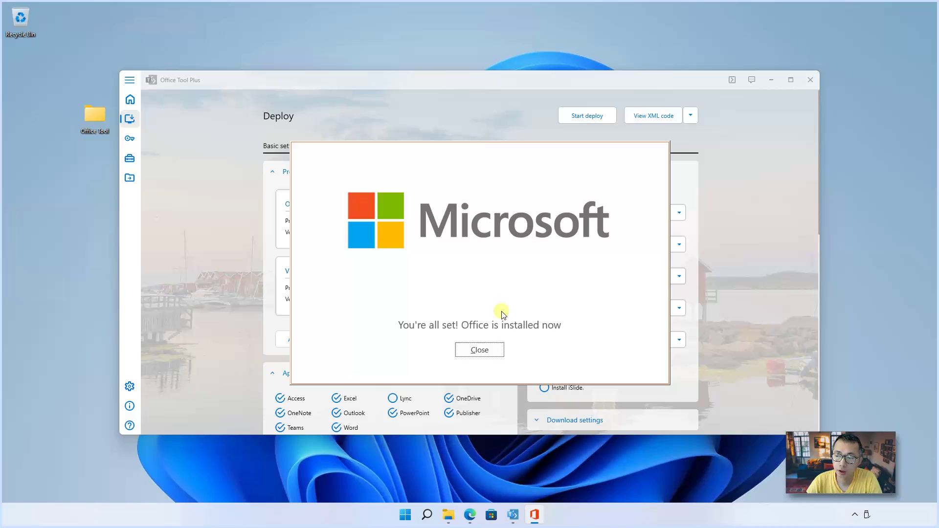
Step: Close the installation-complete message and launch Word from the Start menu's Recommended list
click(478, 349)
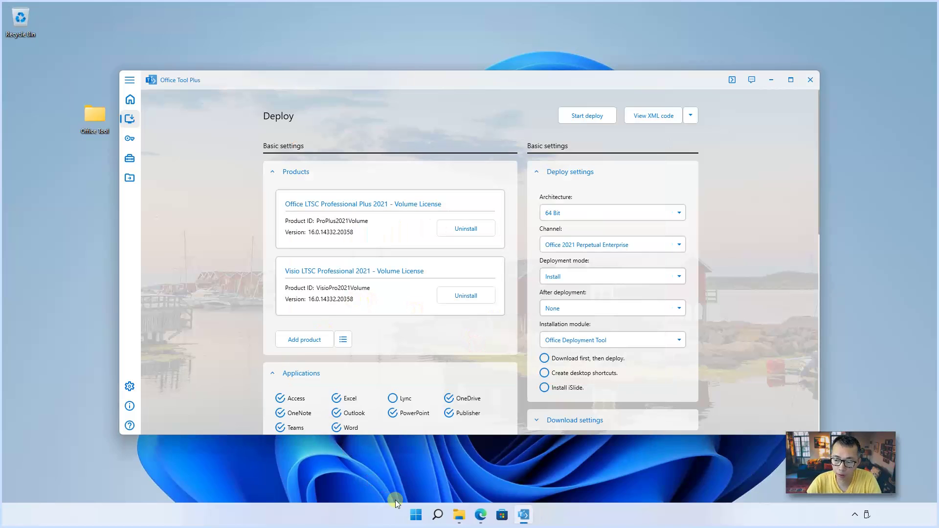
click(417, 515)
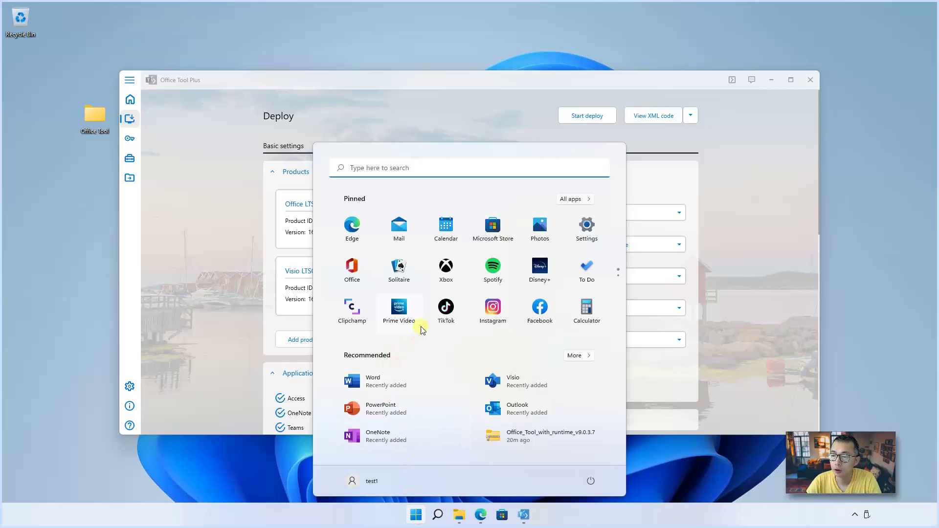
click(378, 395)
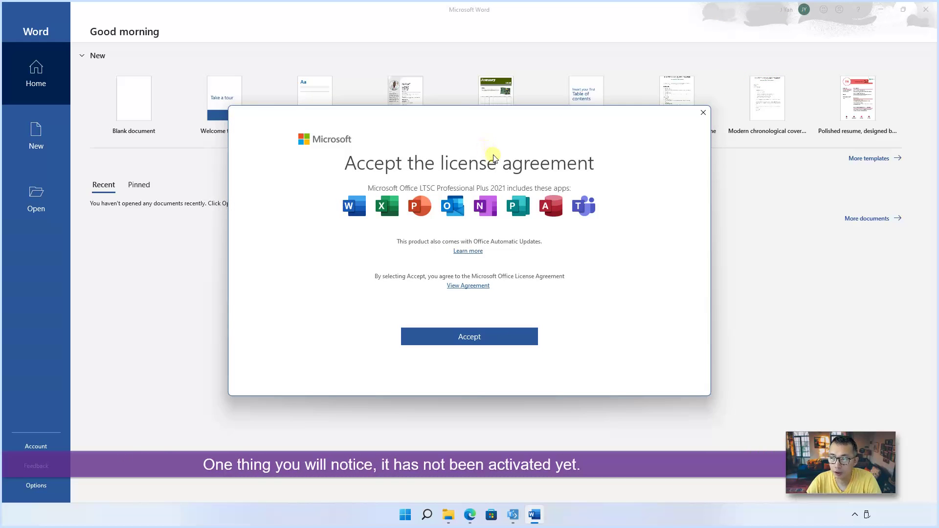
Step: Accept the license, view Word's Account page showing Activation Required, then close Word
click(486, 337)
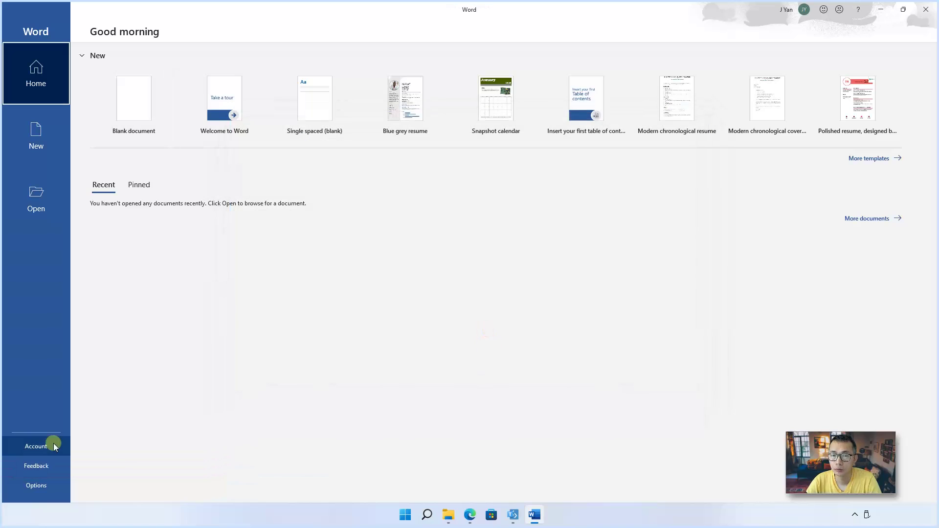
click(54, 446)
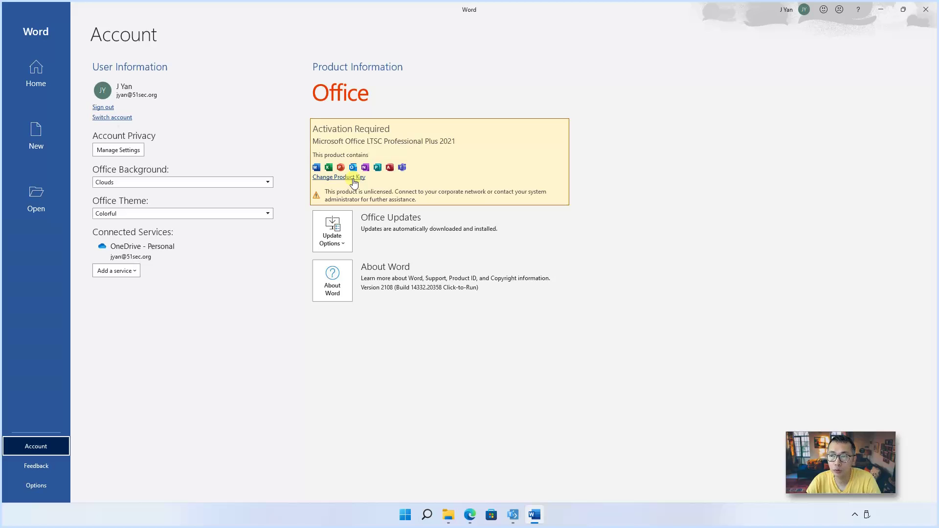
click(925, 9)
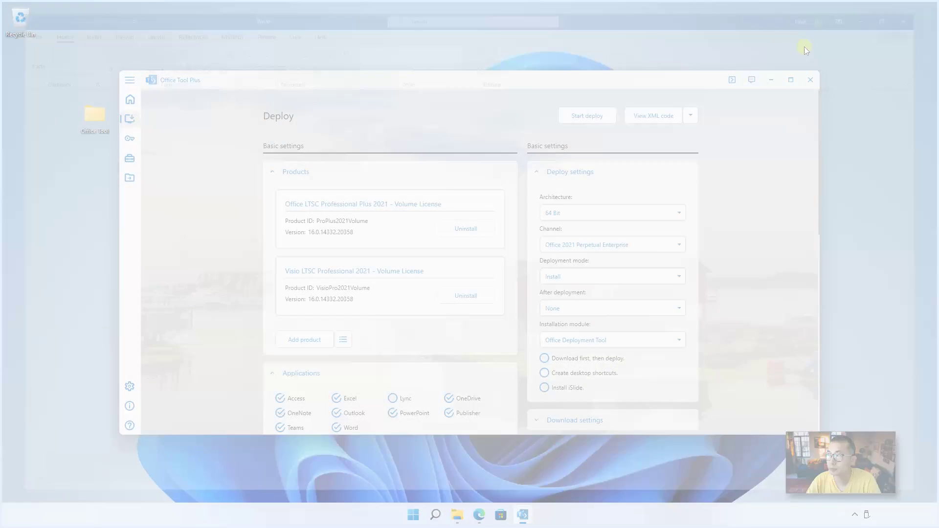